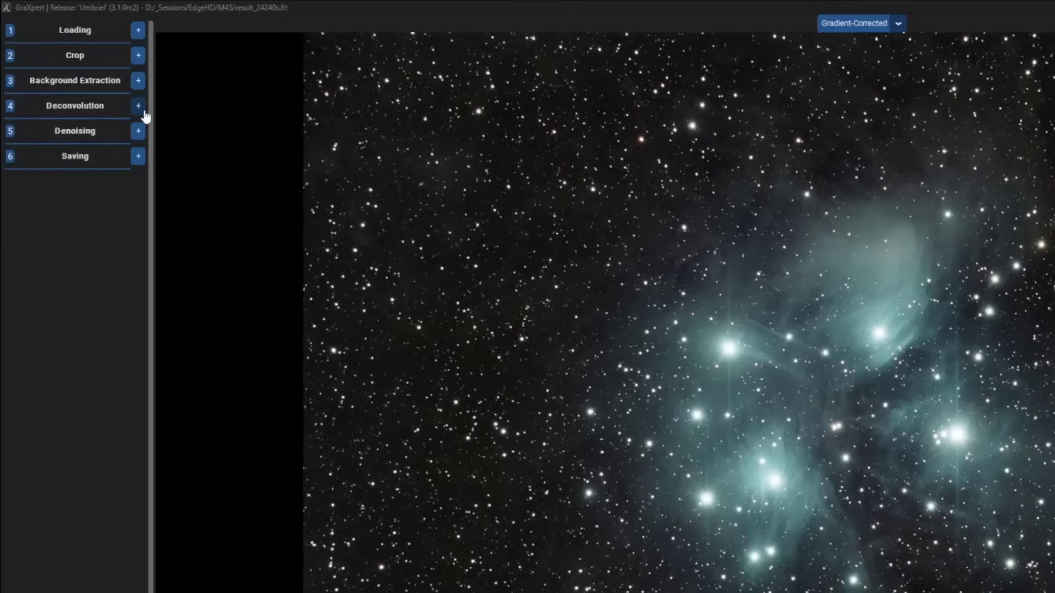
Expand the section 4 Deconvolution settings and pick Stars-only as the deconvolution method.
click(95, 74)
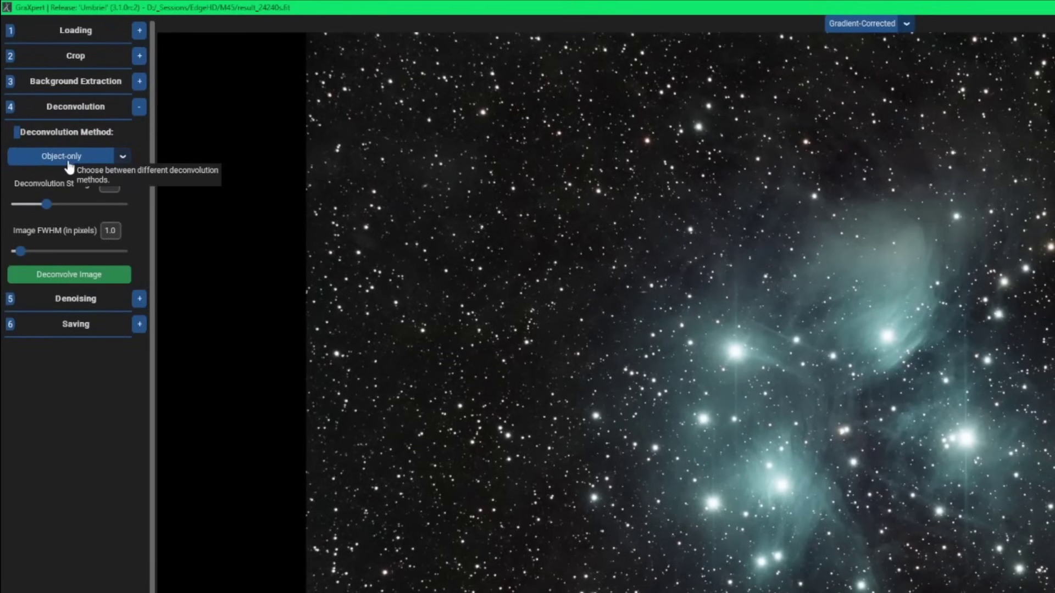
click(122, 157)
click(39, 193)
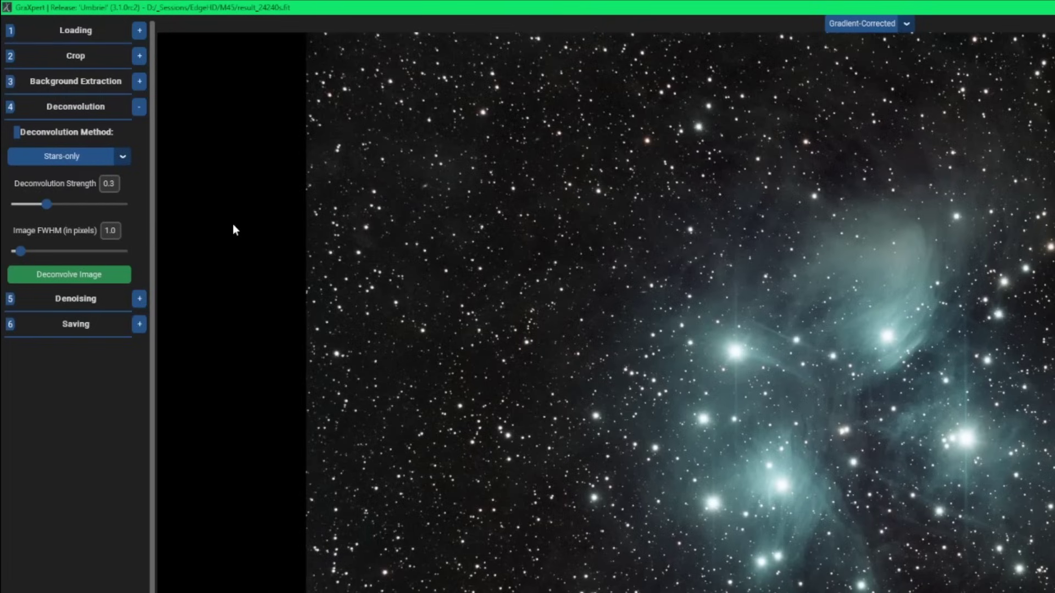
click(123, 157)
click(83, 174)
Briefly switch the method to Object-only, then set it back to Stars-only.
click(127, 156)
click(42, 177)
click(122, 157)
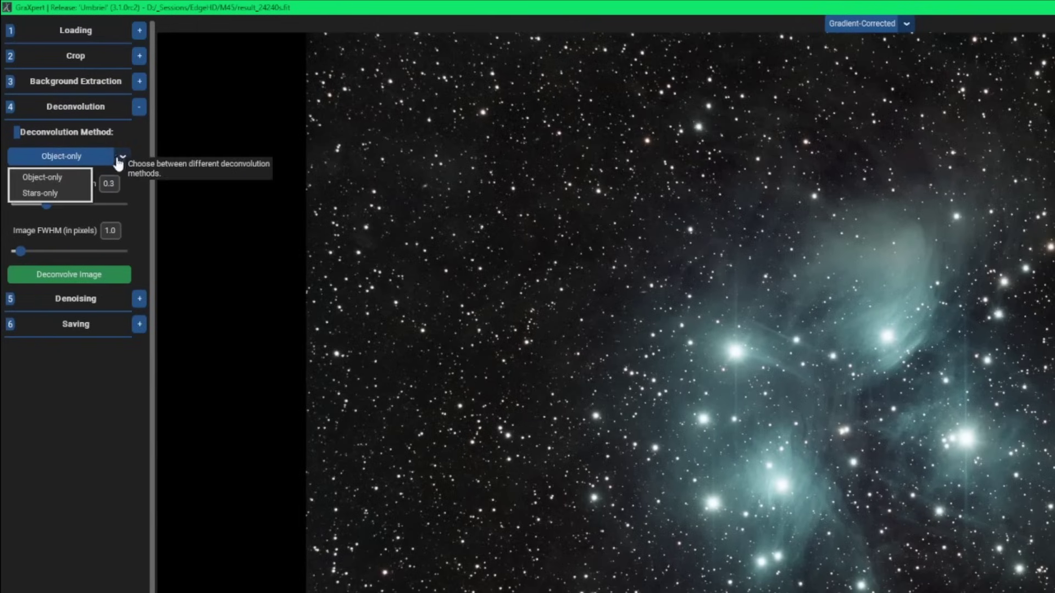
click(49, 193)
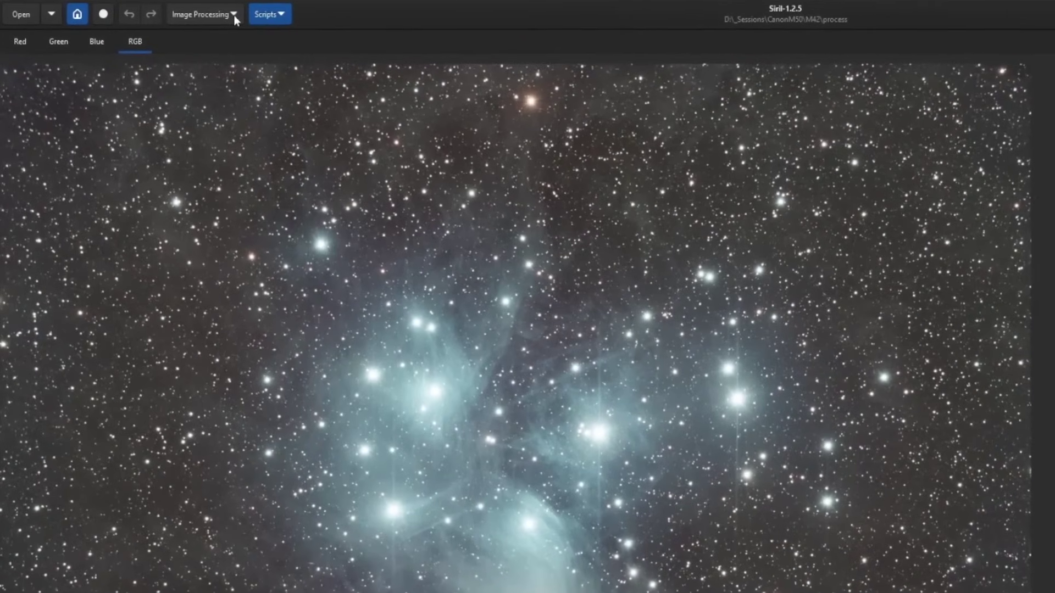
Run Dynamic PSF star detection on result_24240s.fit, finding 10138 stars.
click(157, 10)
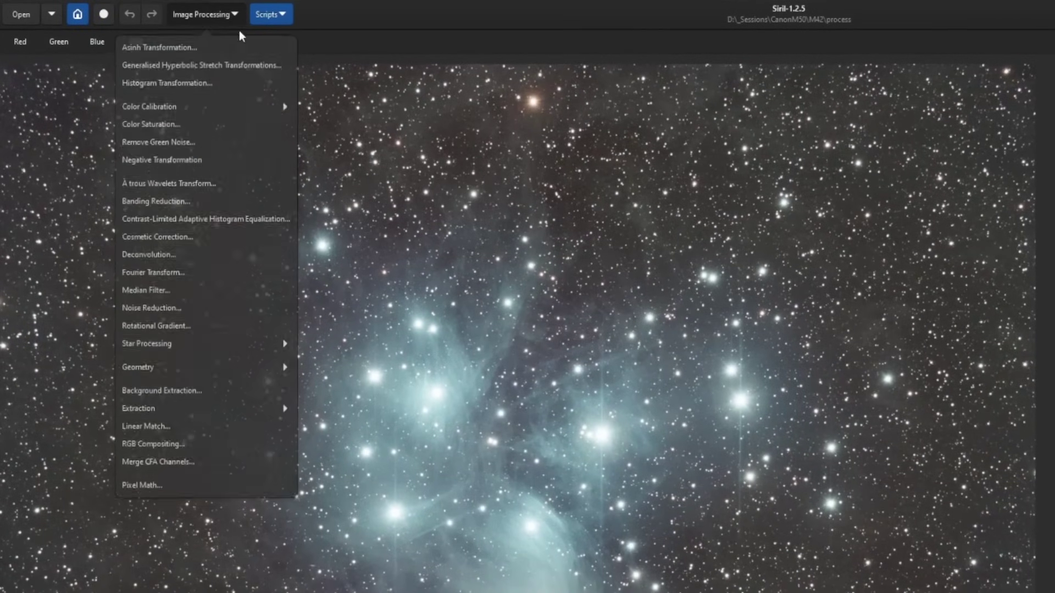
click(187, 344)
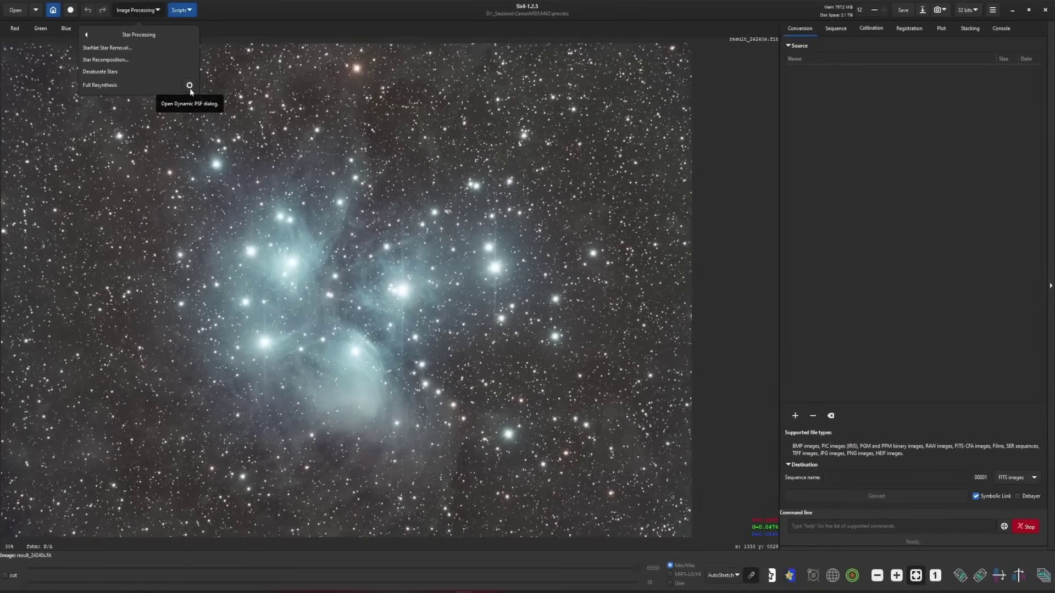
click(189, 86)
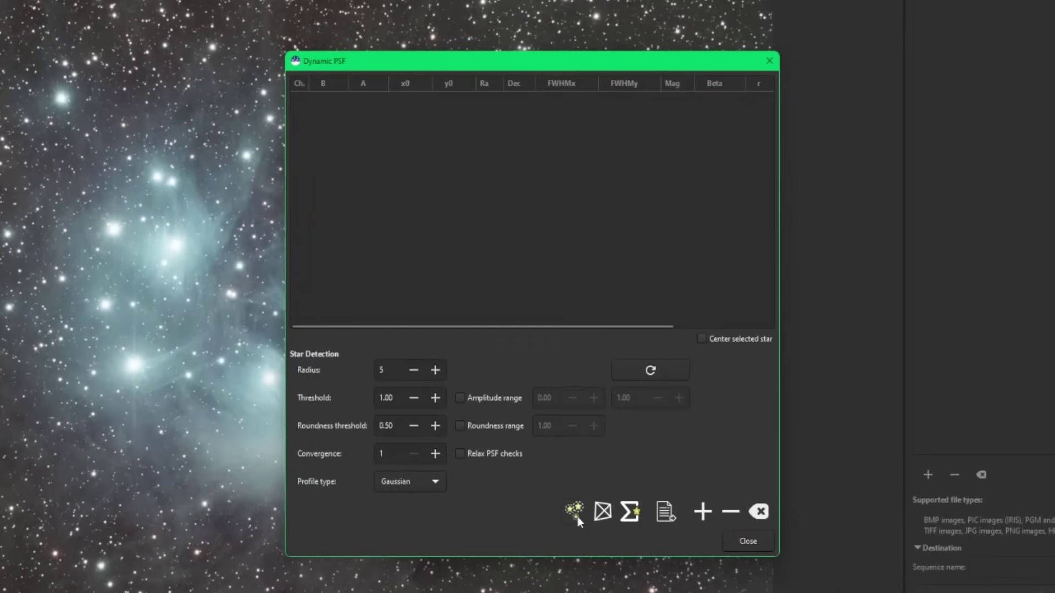
click(574, 517)
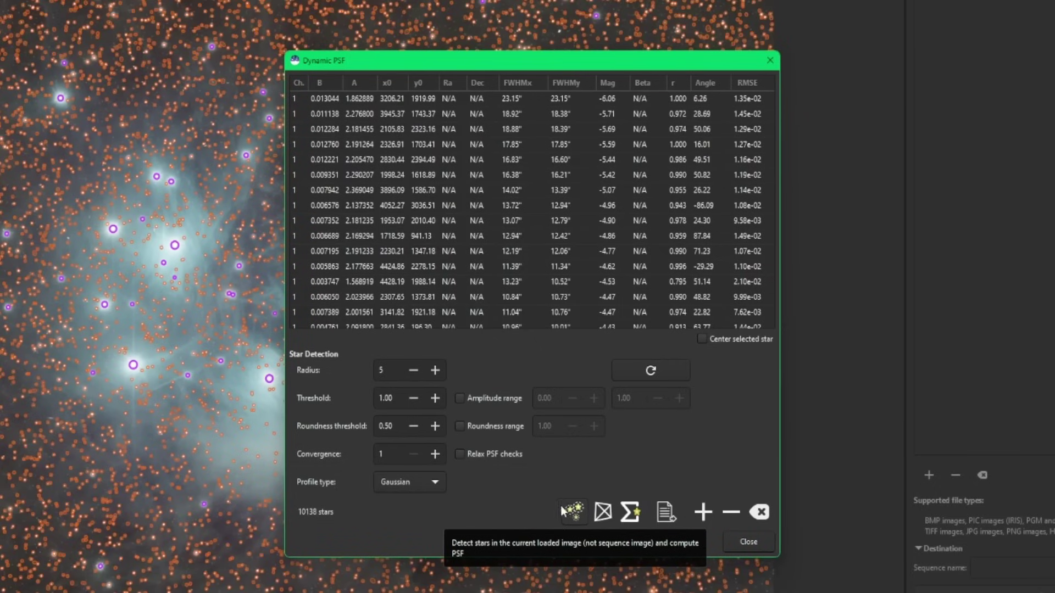
Check the average star FWHM of 4.066930 in the console, then clear stars and close Dynamic PSF.
click(630, 514)
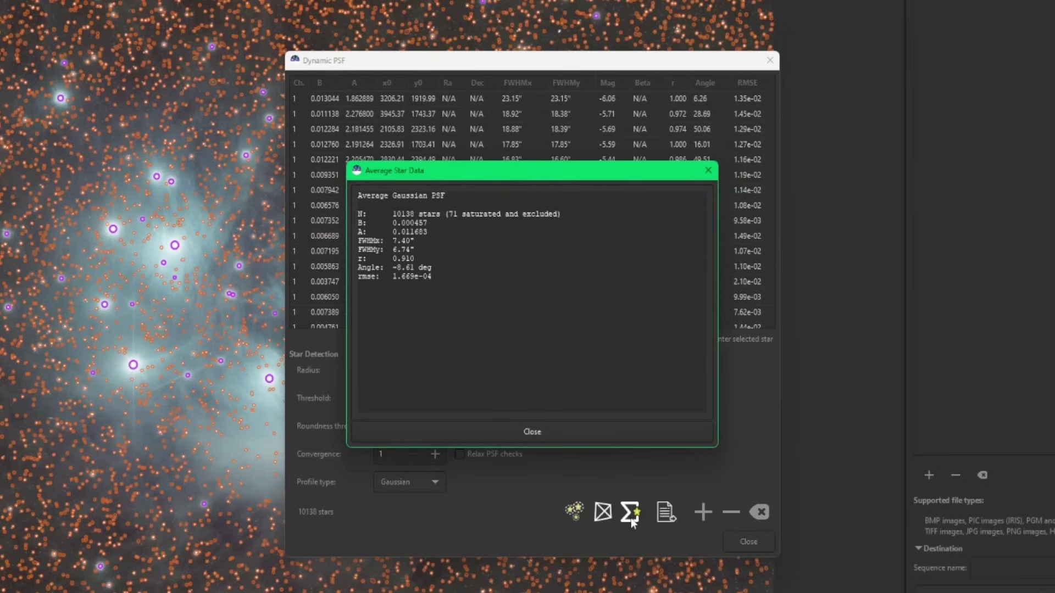
click(541, 431)
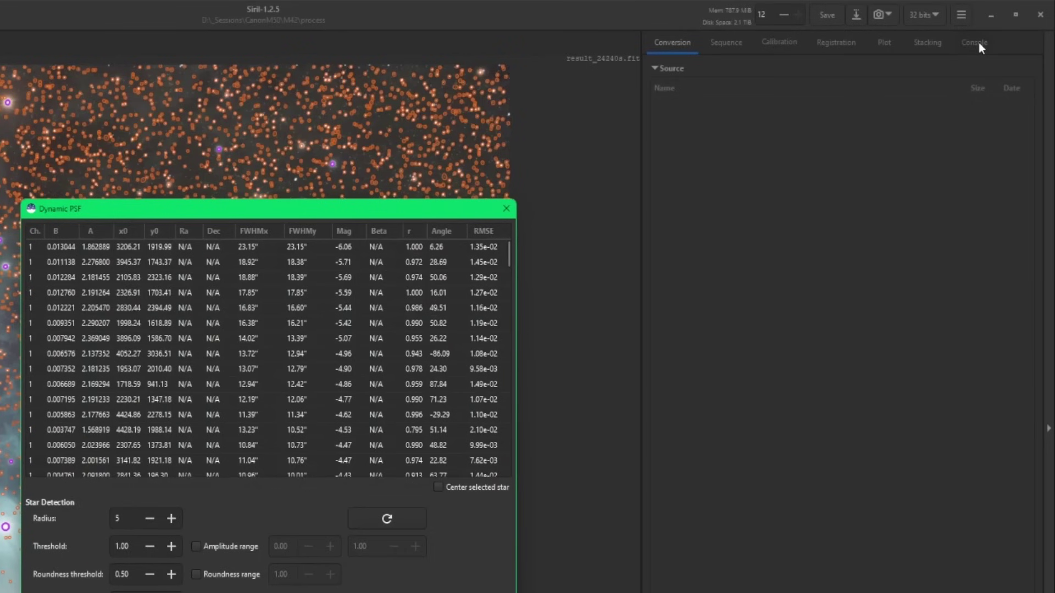
click(978, 42)
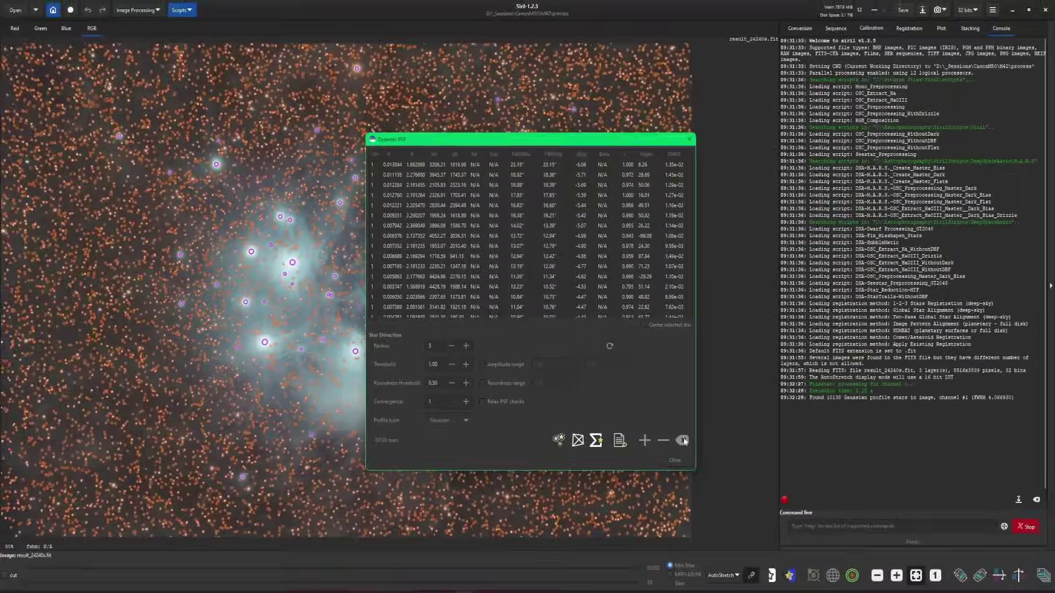
click(683, 440)
click(676, 460)
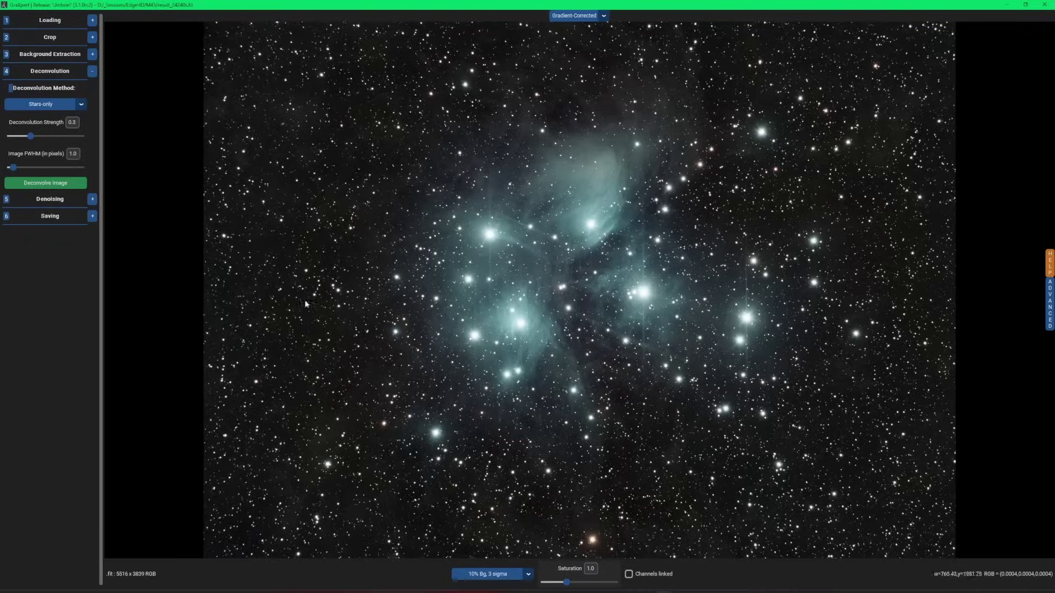
Enter 4.1 as the Image FWHM in pixels, keeping the method on Stars-only.
double_click(89, 185)
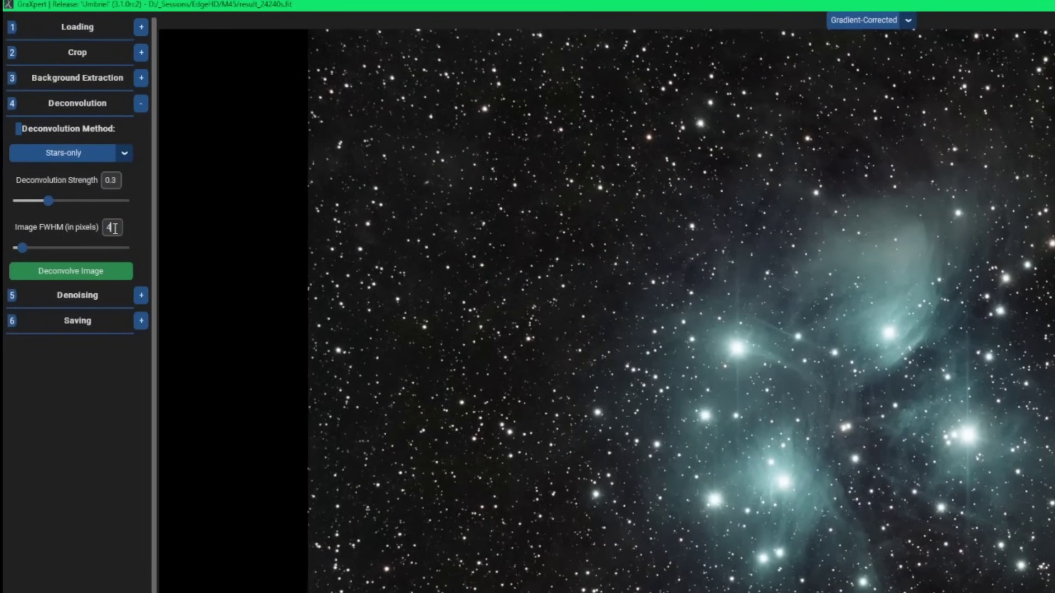
text(4.1)
key(Tab)
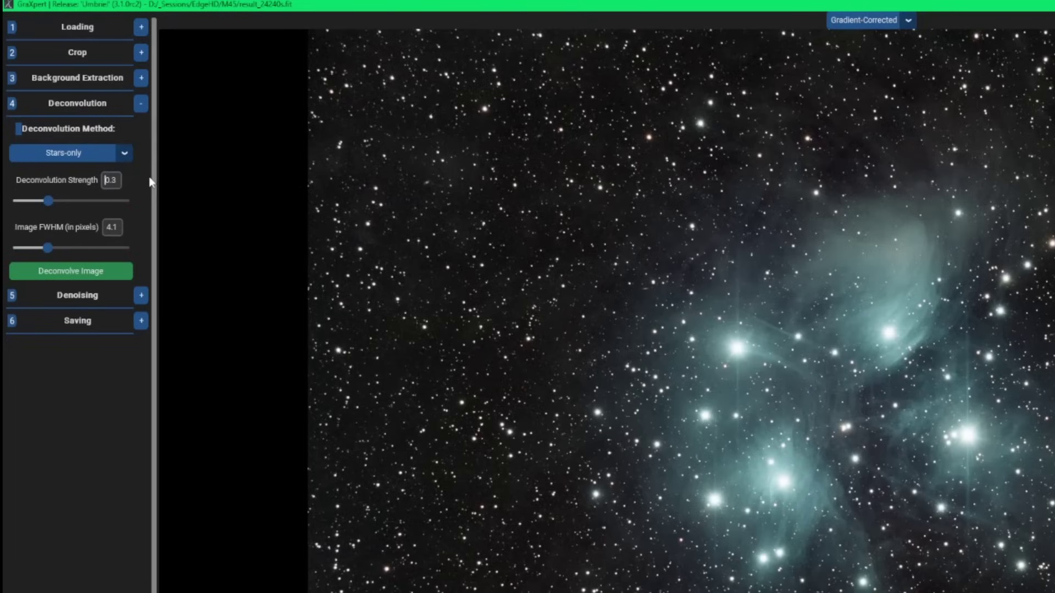
click(124, 155)
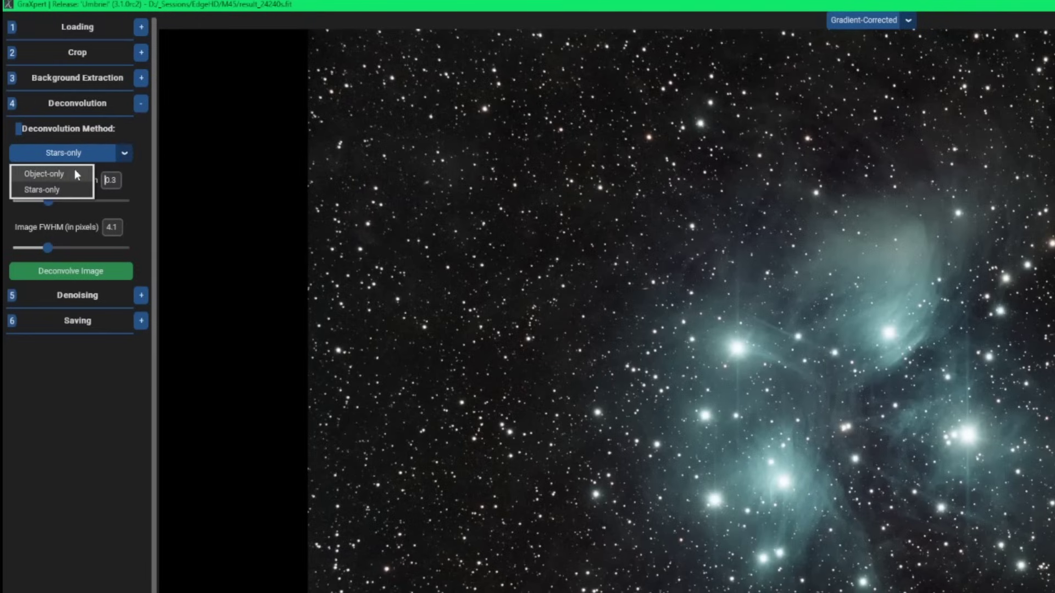
click(143, 154)
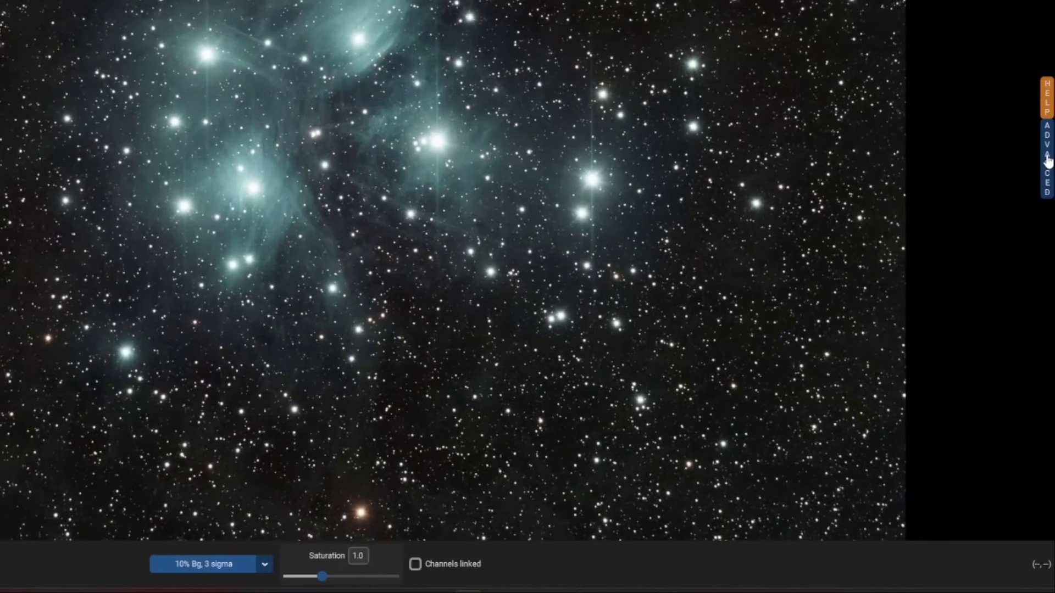
click(1047, 161)
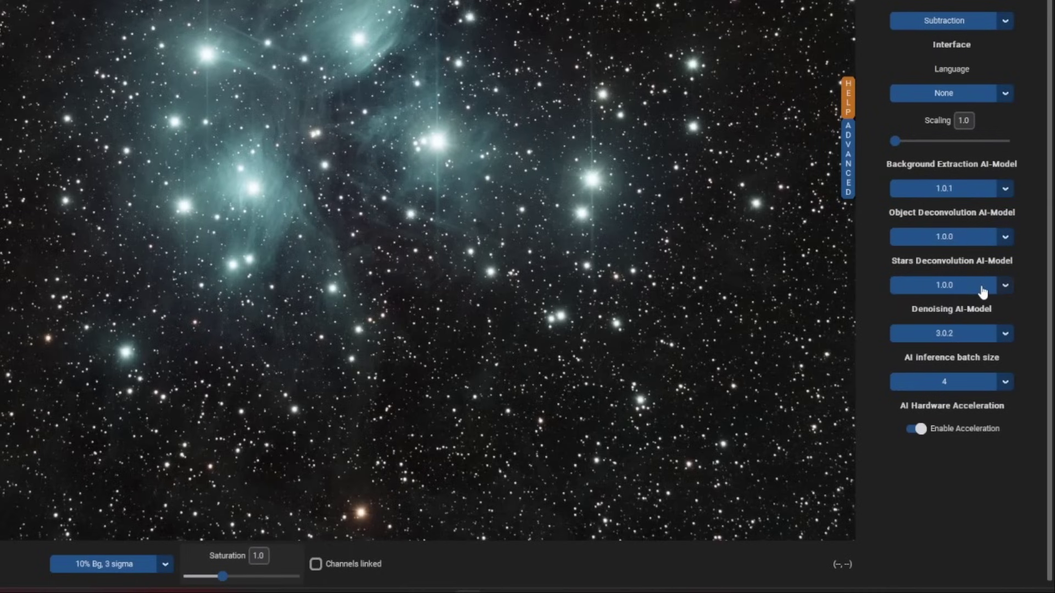
click(1003, 287)
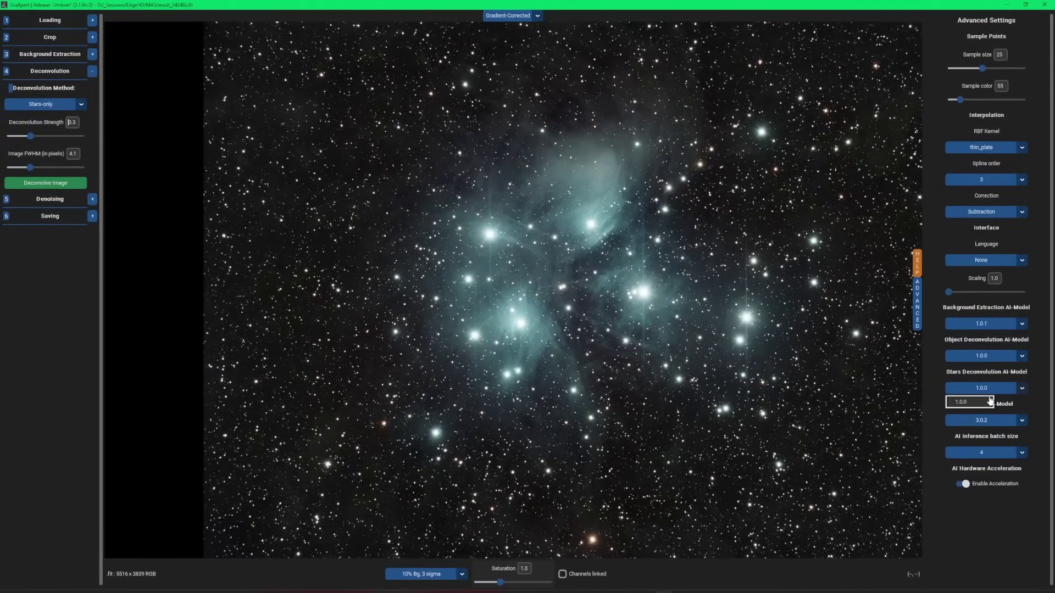
click(918, 319)
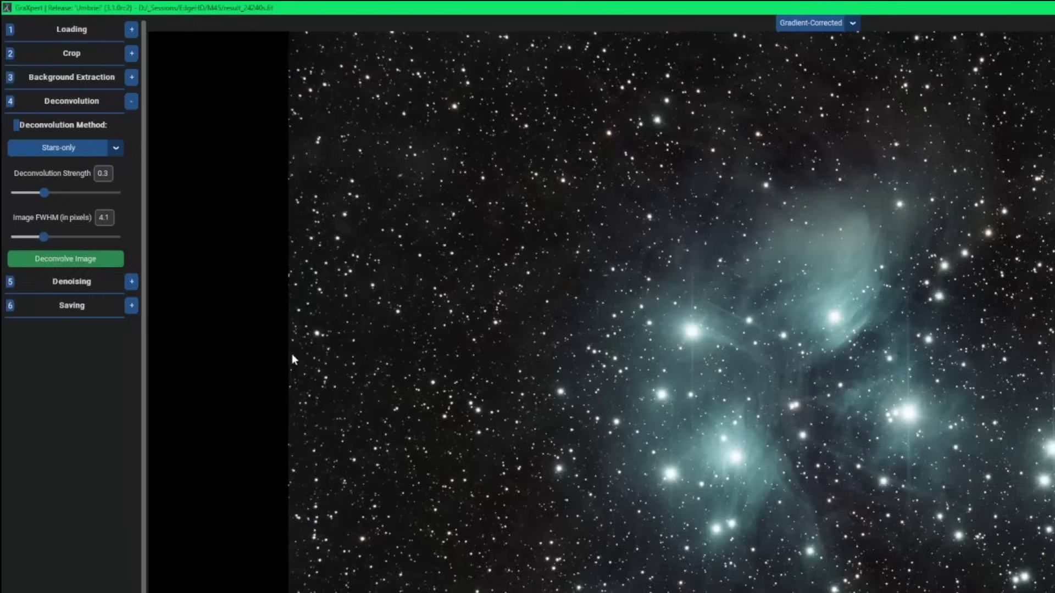
Deconvolve the Pleiades image with the Stars-only settings to get the Deconvolved Stars-only version.
click(88, 261)
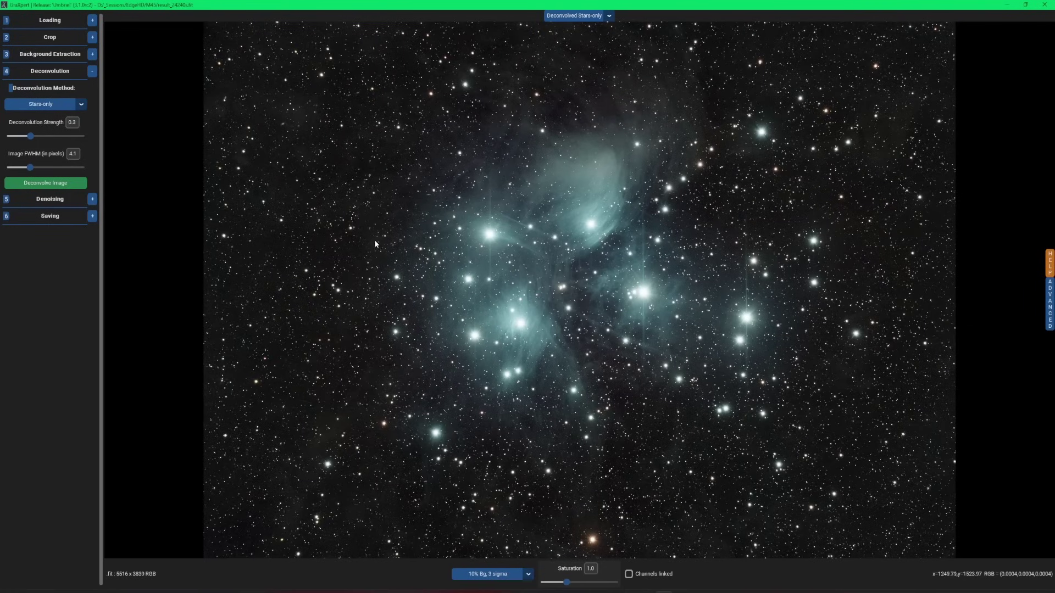
Toggle between the Gradient-Corrected and Deconvolved Stars-only views while zoomed in, ending on Gradient-Corrected.
click(609, 16)
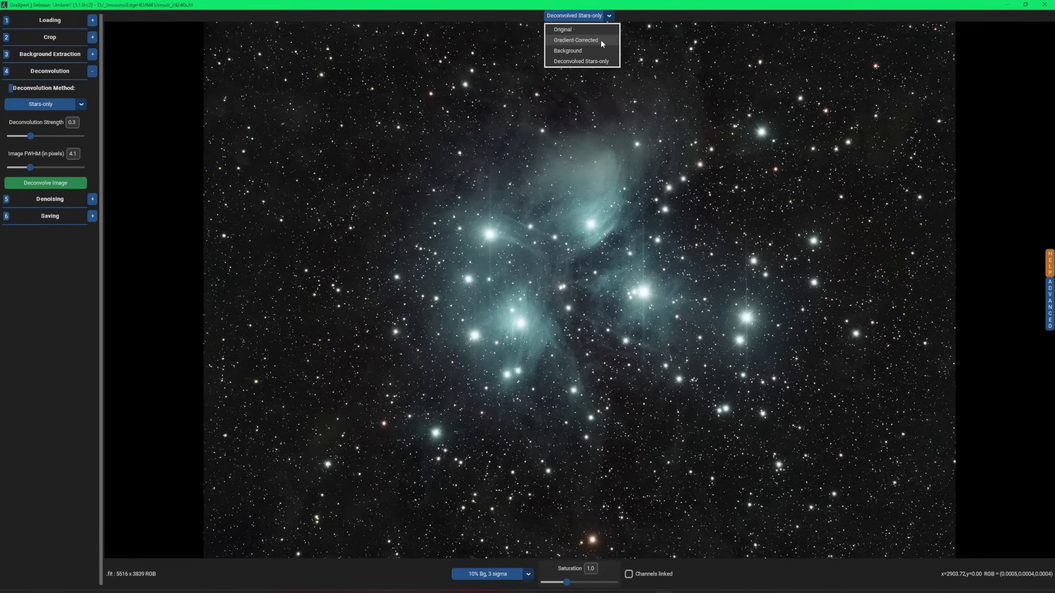
click(601, 39)
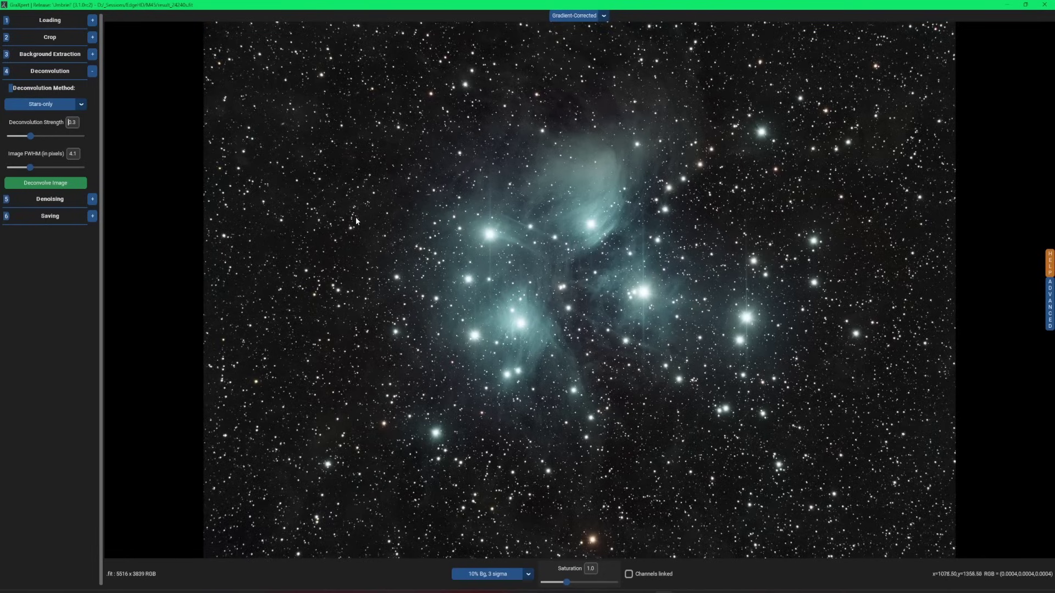
scroll(356, 221, up, 3)
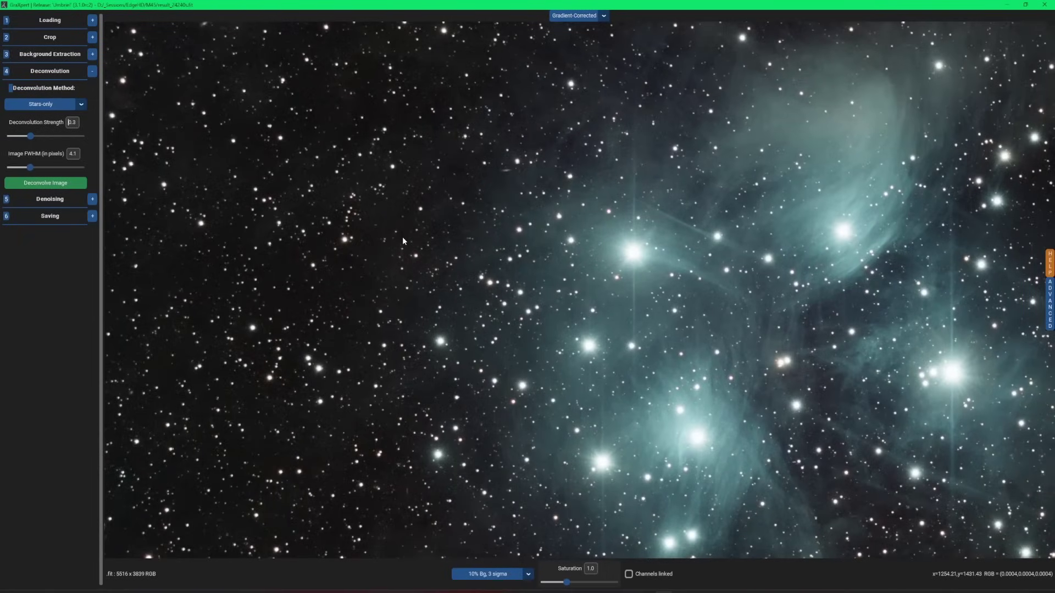
click(605, 17)
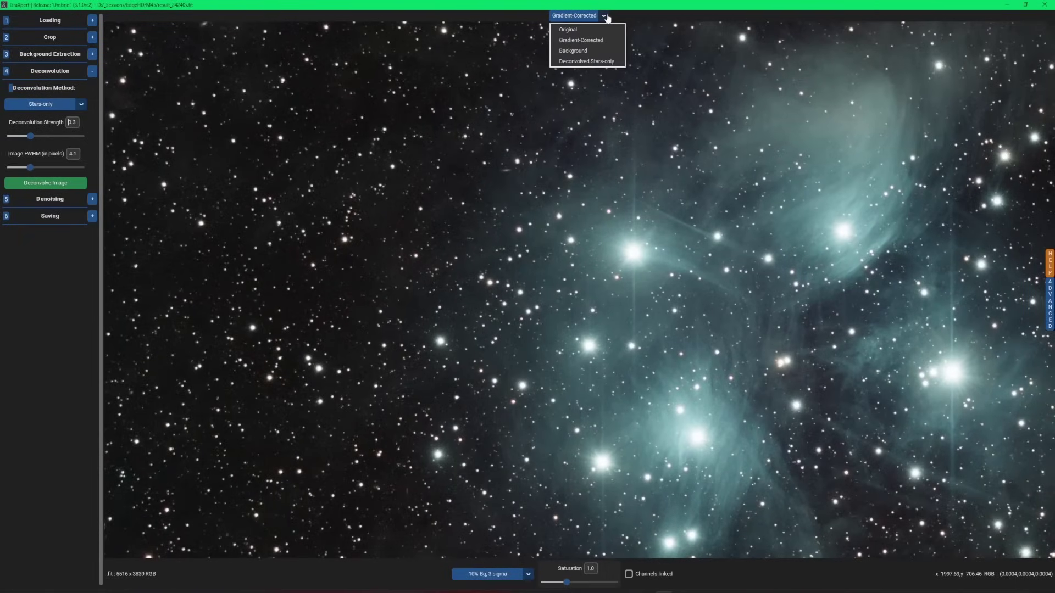
click(586, 61)
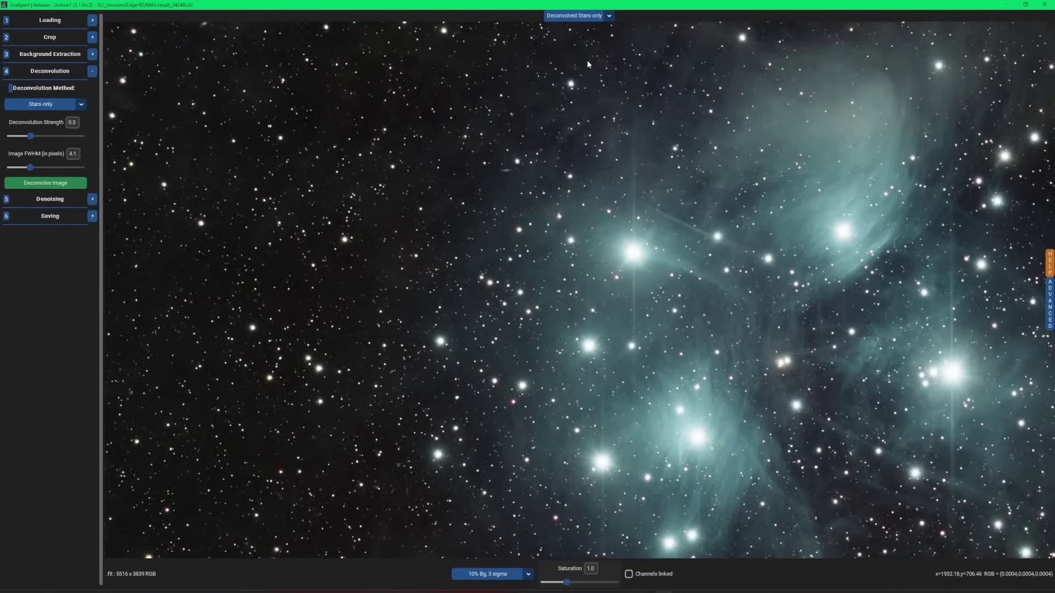
click(587, 15)
click(587, 43)
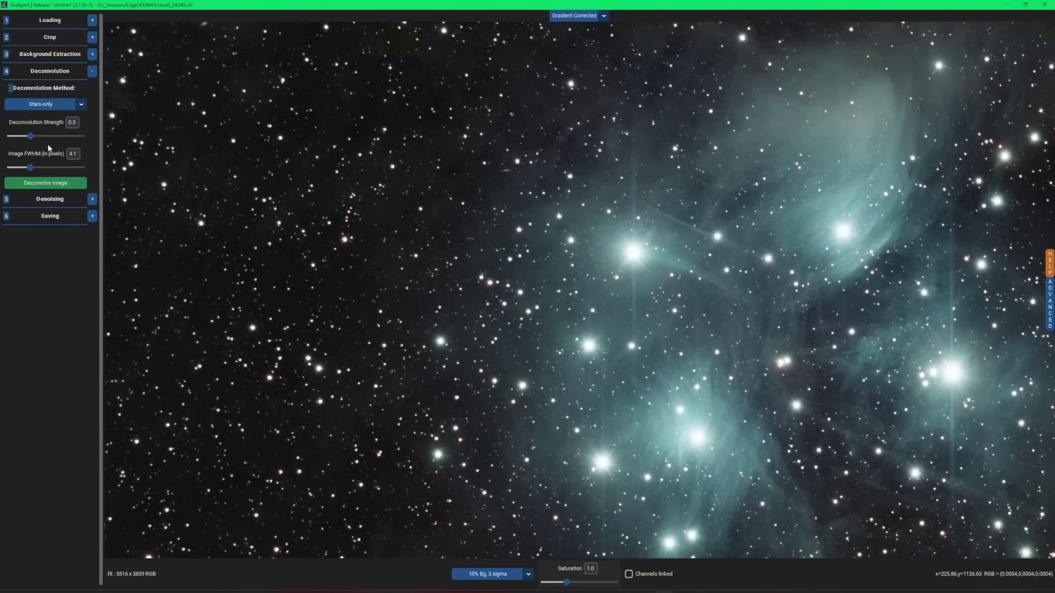
Set deconvolution strength to 1.0, rerun Stars-only deconvolution, and display the Deconvolved Stars-only result.
drag(32, 137, 93, 137)
click(61, 188)
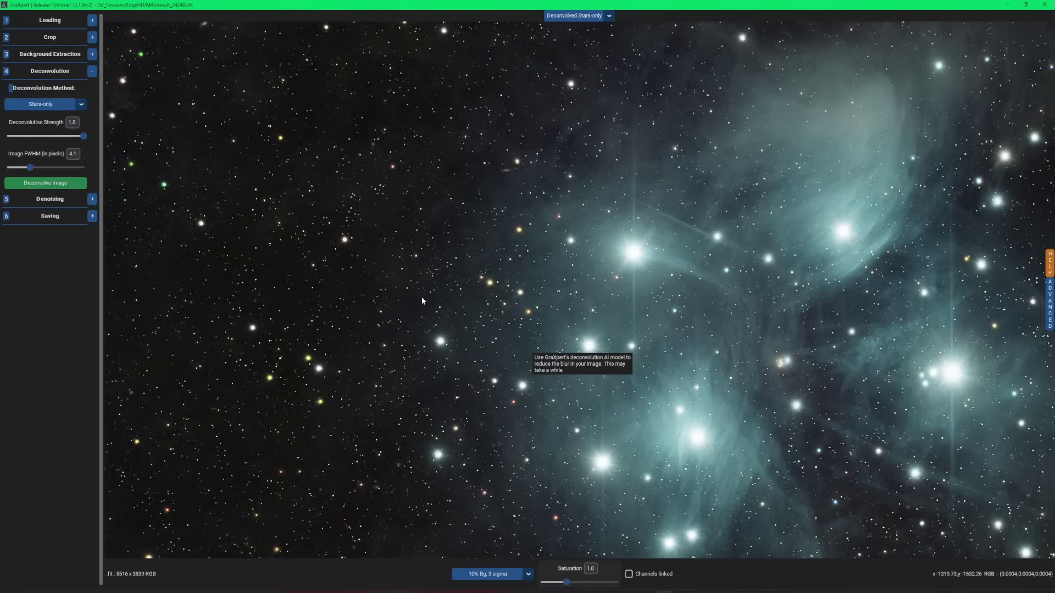
click(609, 15)
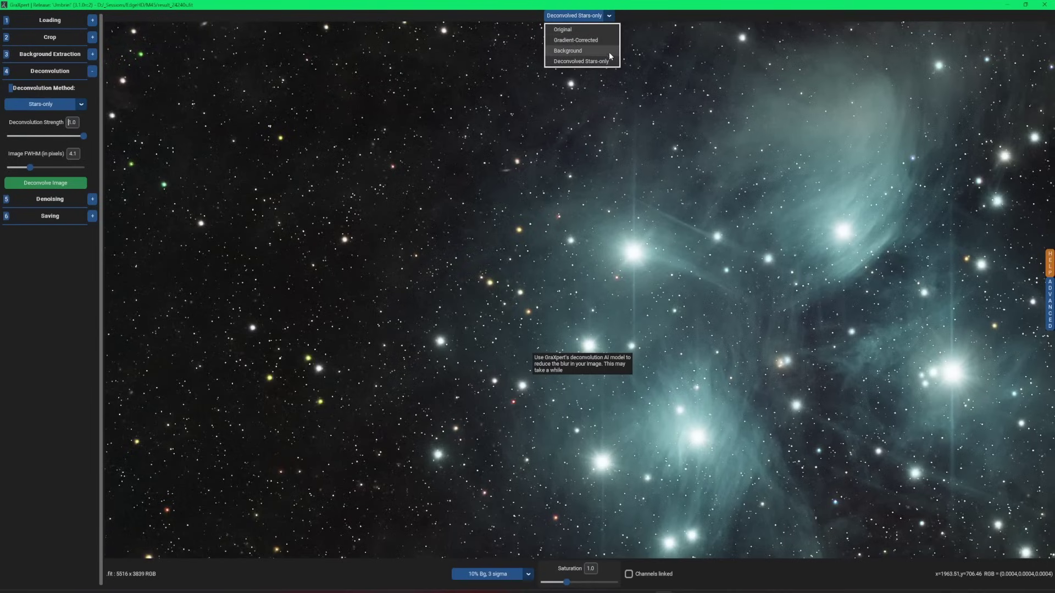
click(582, 61)
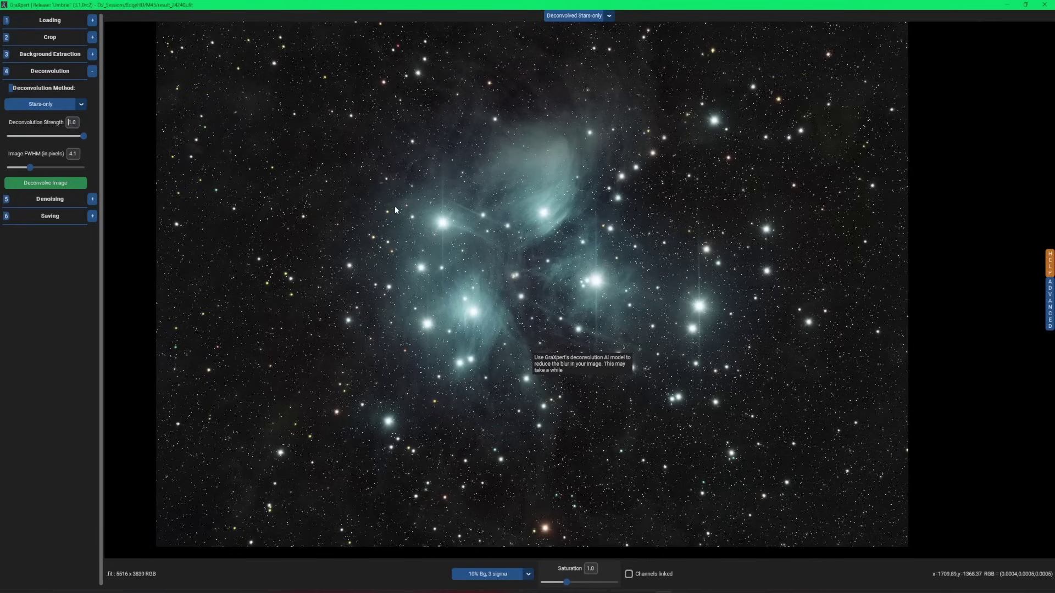
click(609, 15)
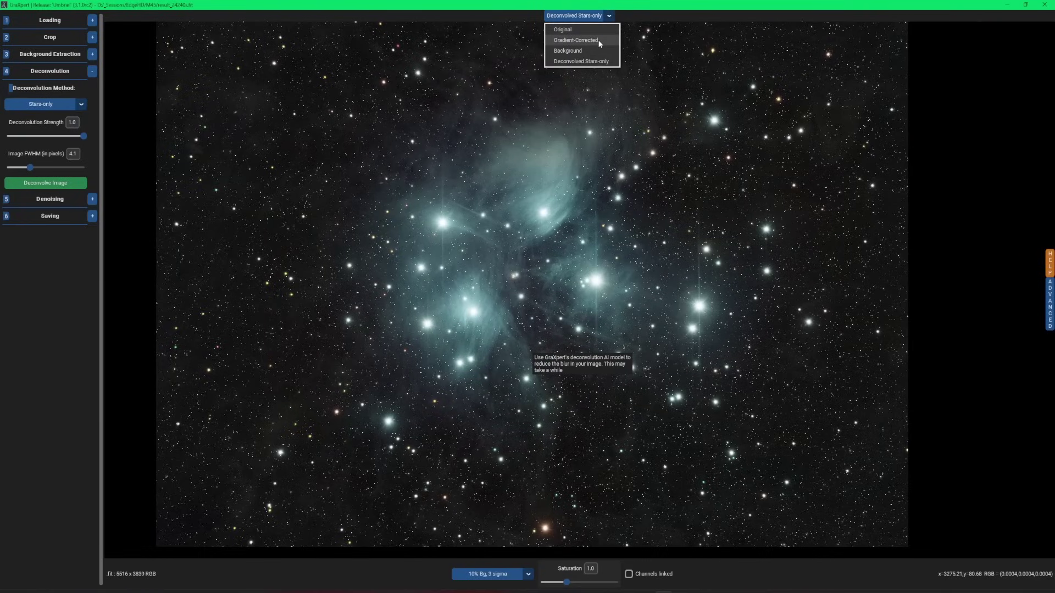
click(599, 41)
click(604, 16)
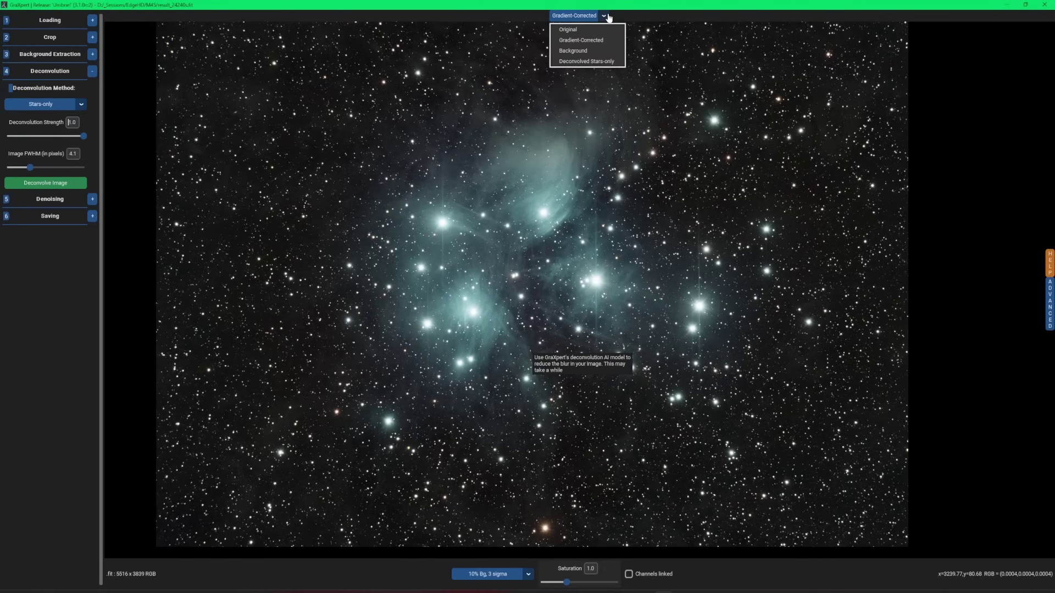
click(608, 62)
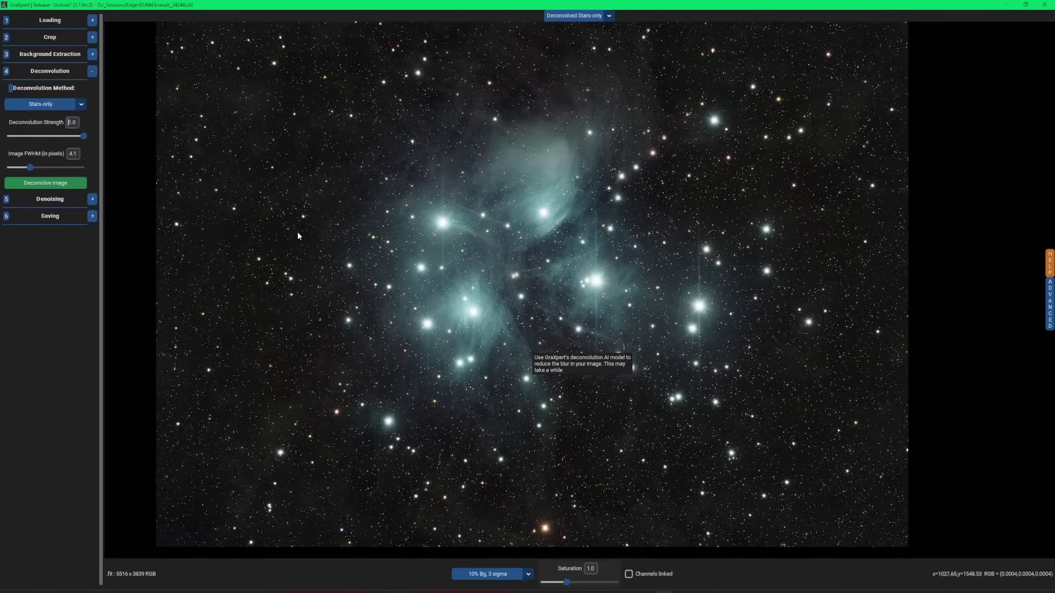
scroll(298, 236, up, 4)
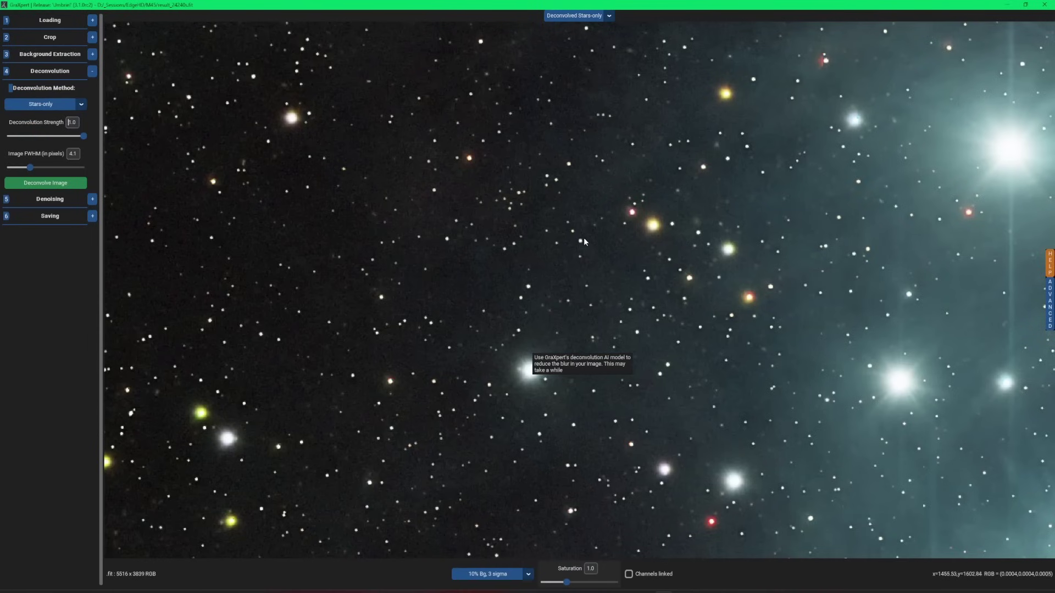
scroll(559, 132, down, 2)
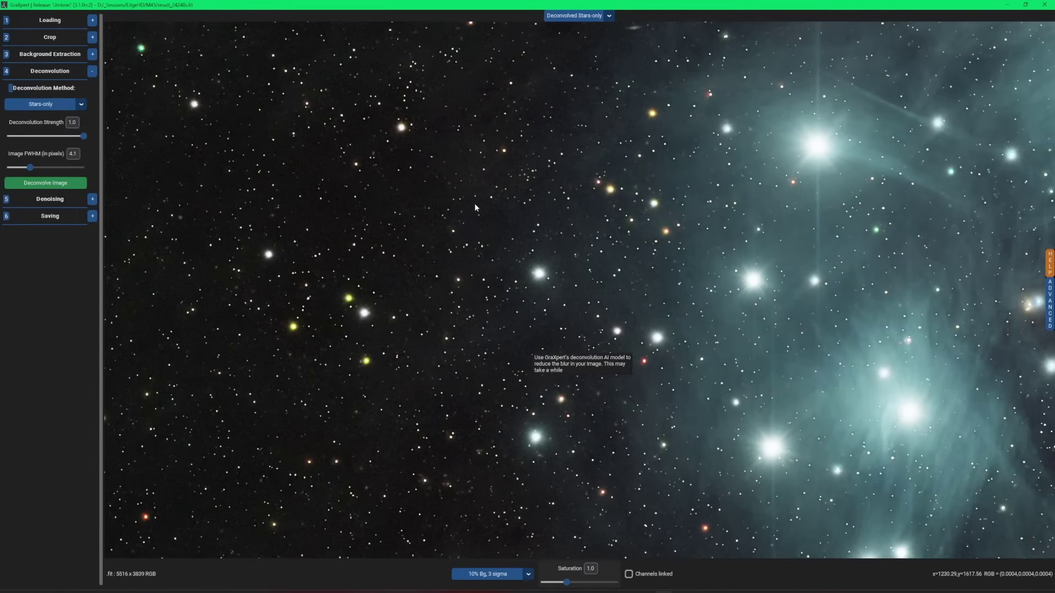
scroll(469, 203, down, 3)
Raise the Image FWHM to 9.0 pixels and rerun deconvolution from the Gradient-Corrected view.
drag(487, 221, 393, 224)
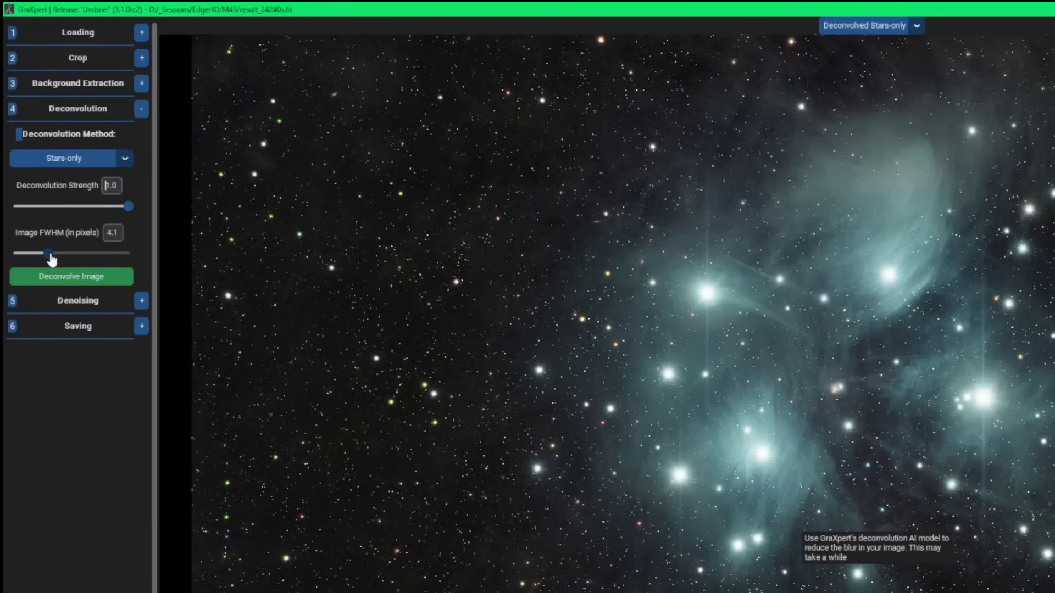
drag(51, 254, 90, 252)
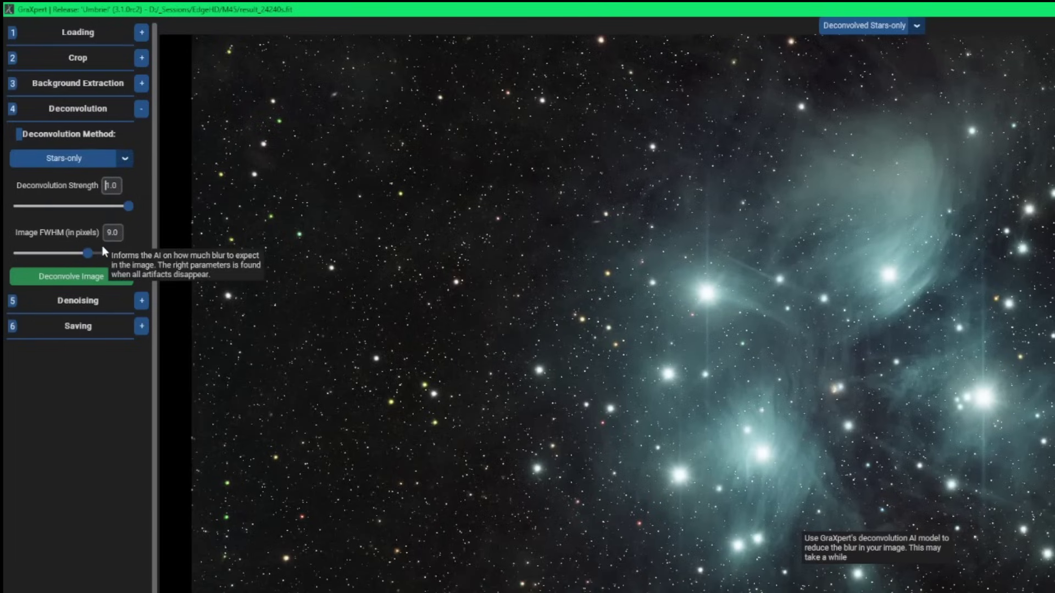
click(906, 26)
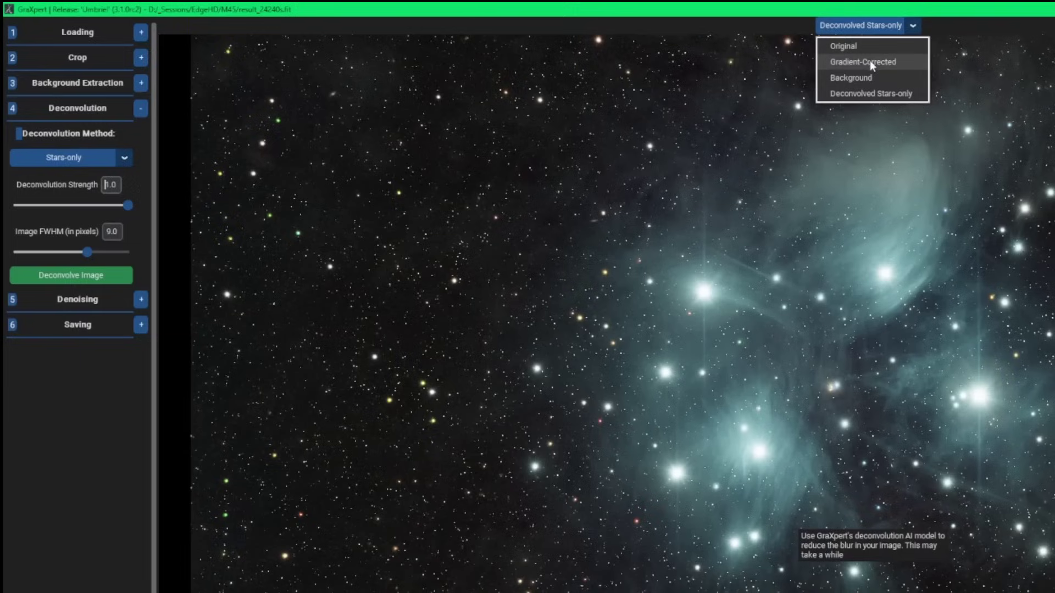
click(869, 60)
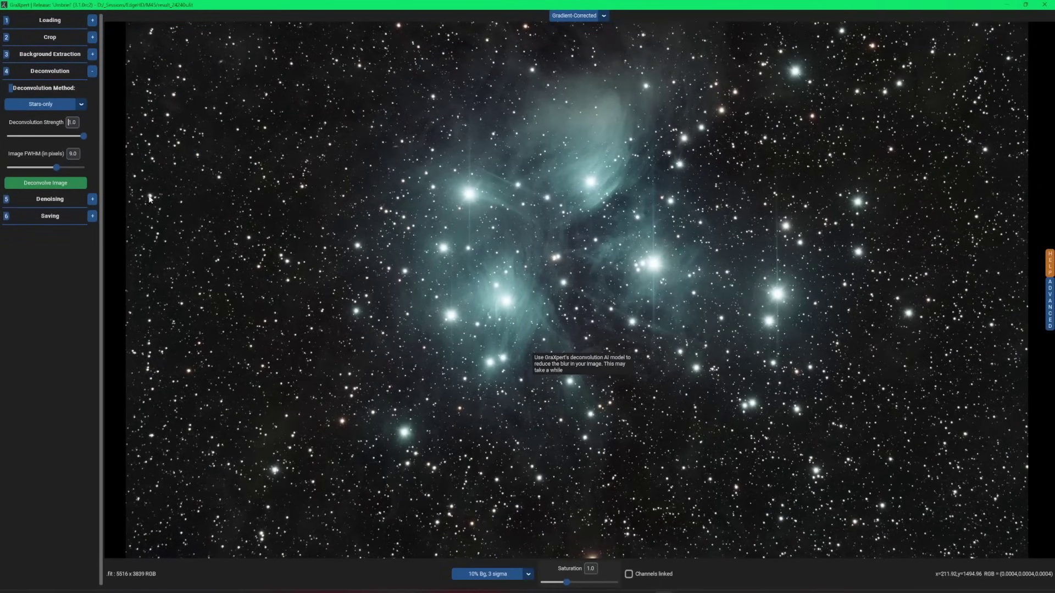
click(50, 183)
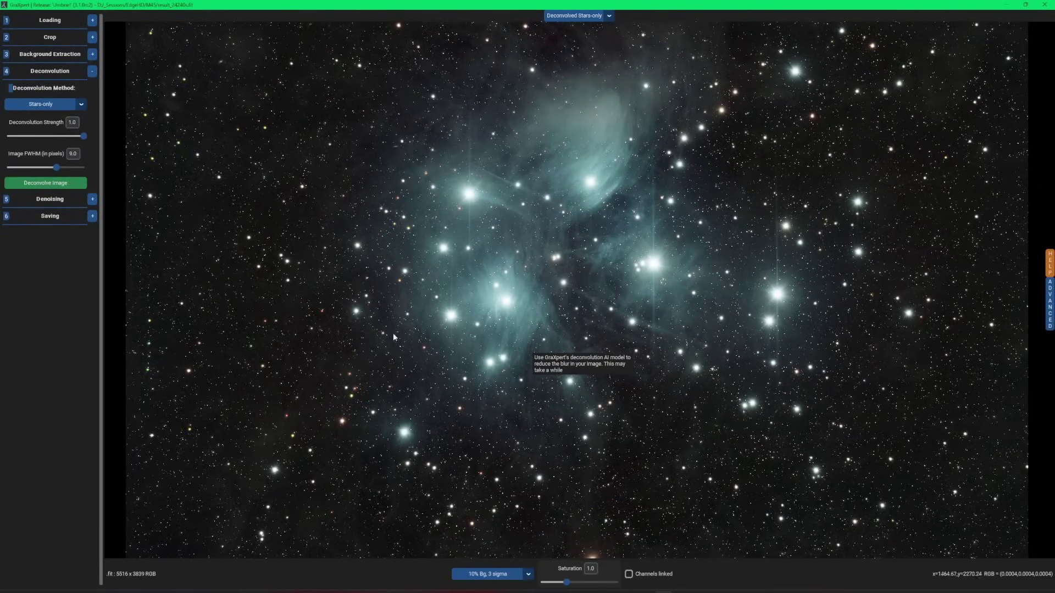
Compare the Gradient-Corrected and Deconvolved Stars-only views, ending on the deconvolved result.
click(609, 16)
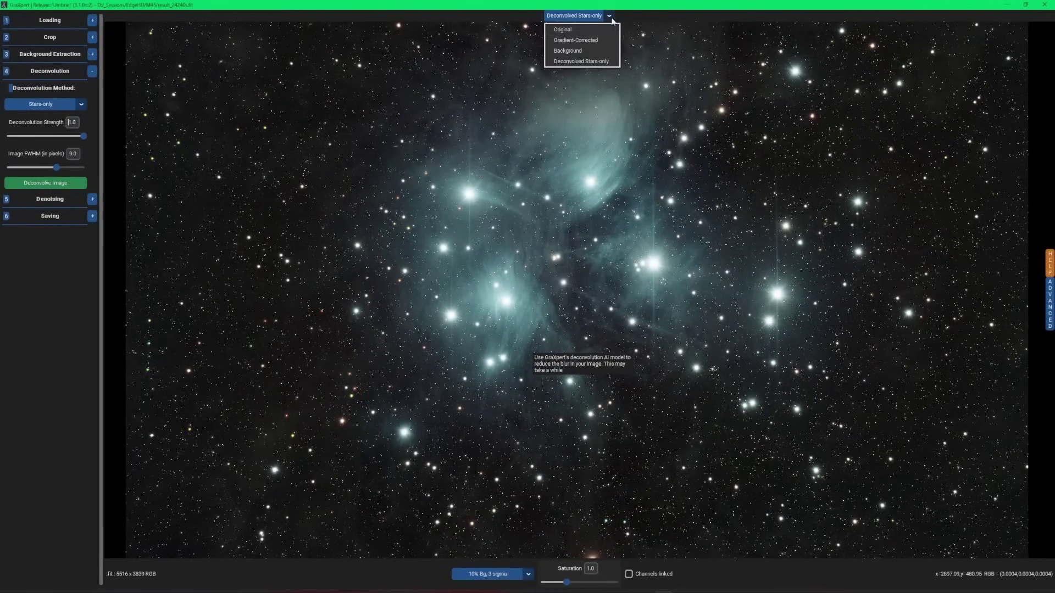
click(601, 37)
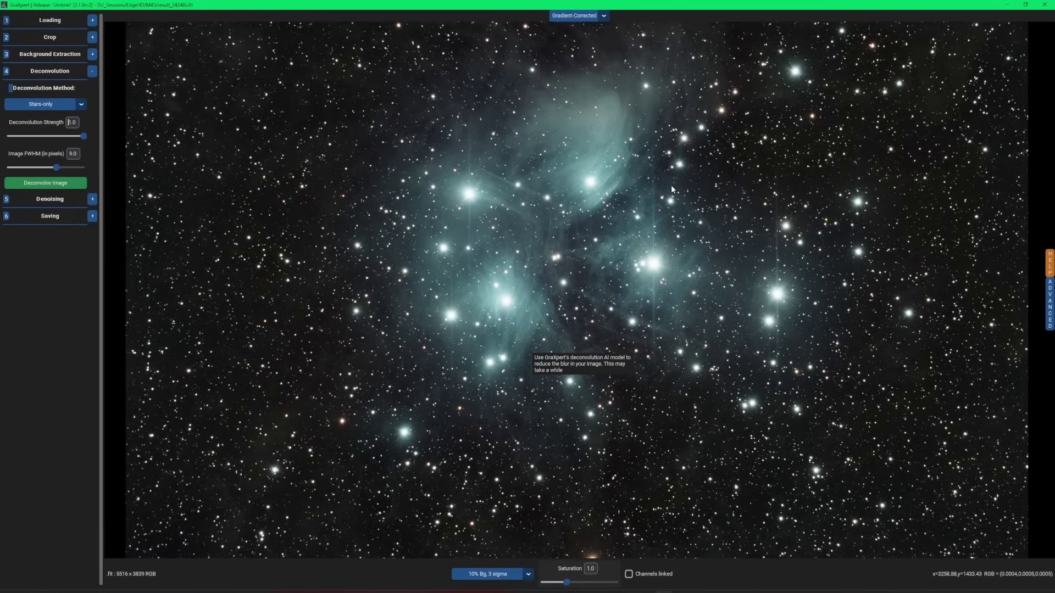
click(604, 16)
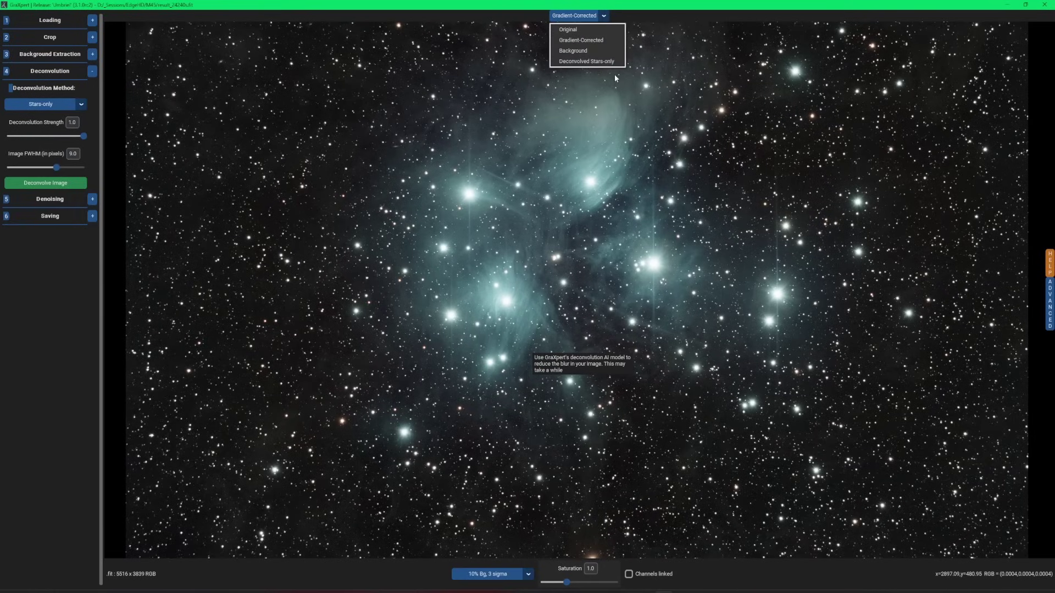
click(588, 62)
scroll(304, 256, up, 3)
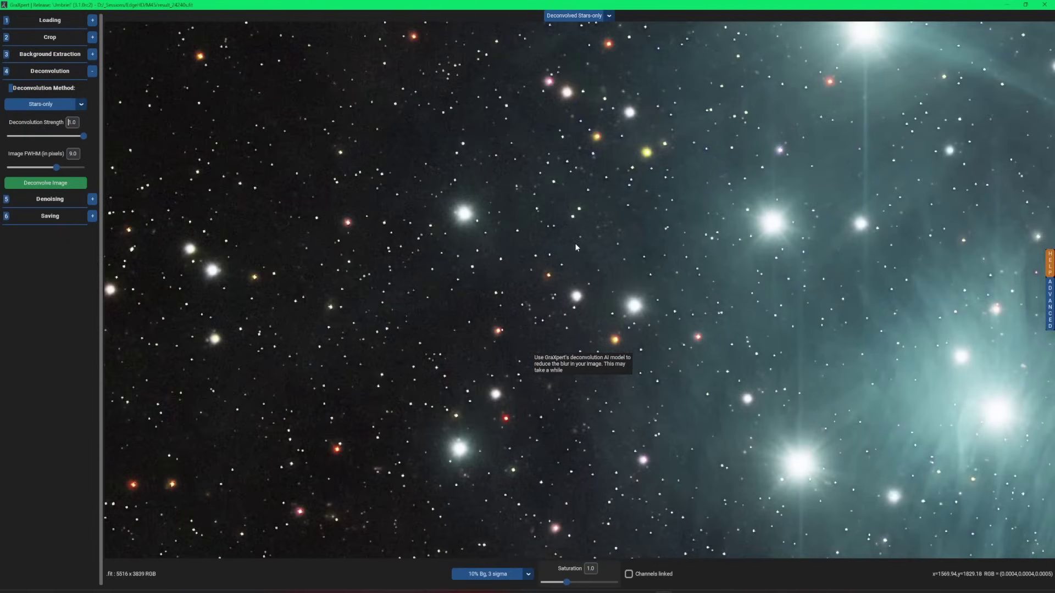
scroll(576, 247, down, 4)
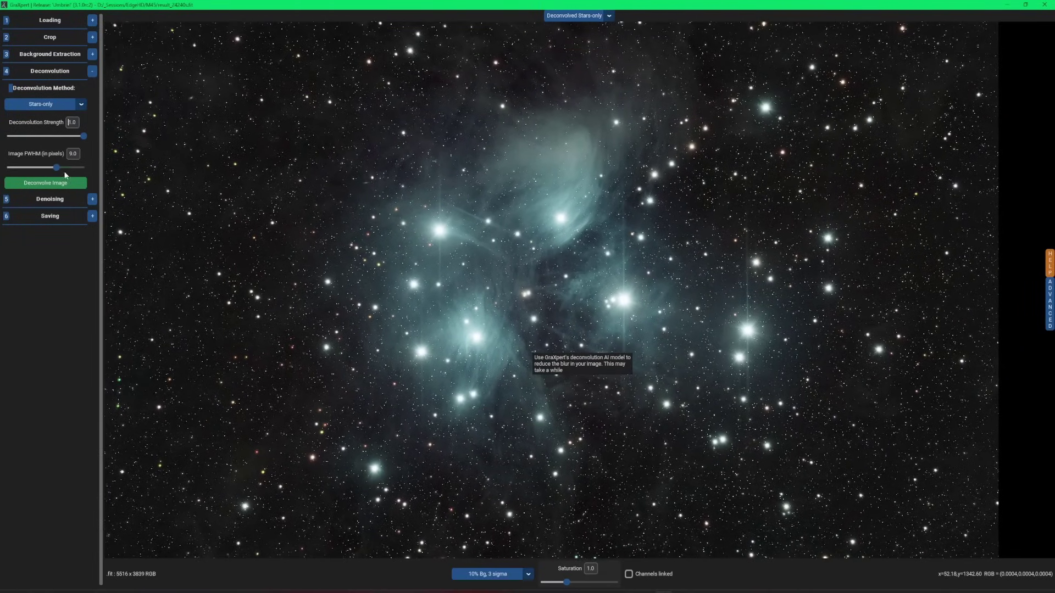
Lower the Image FWHM to 3.1 and strength to 0.3, then rerun deconvolution from Gradient-Corrected.
drag(57, 167, 28, 168)
drag(82, 135, 28, 137)
click(570, 16)
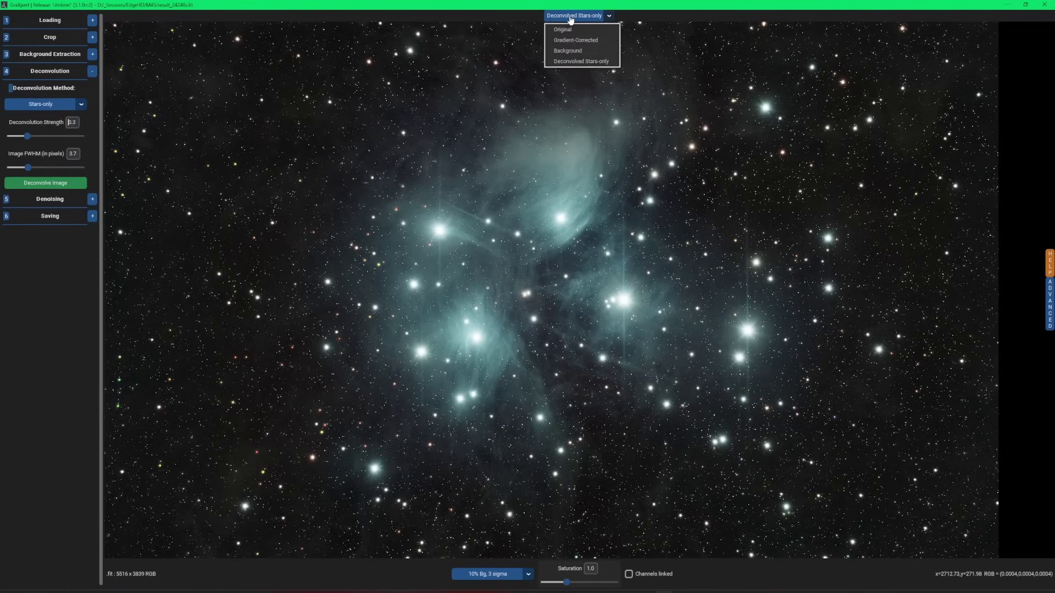
click(575, 41)
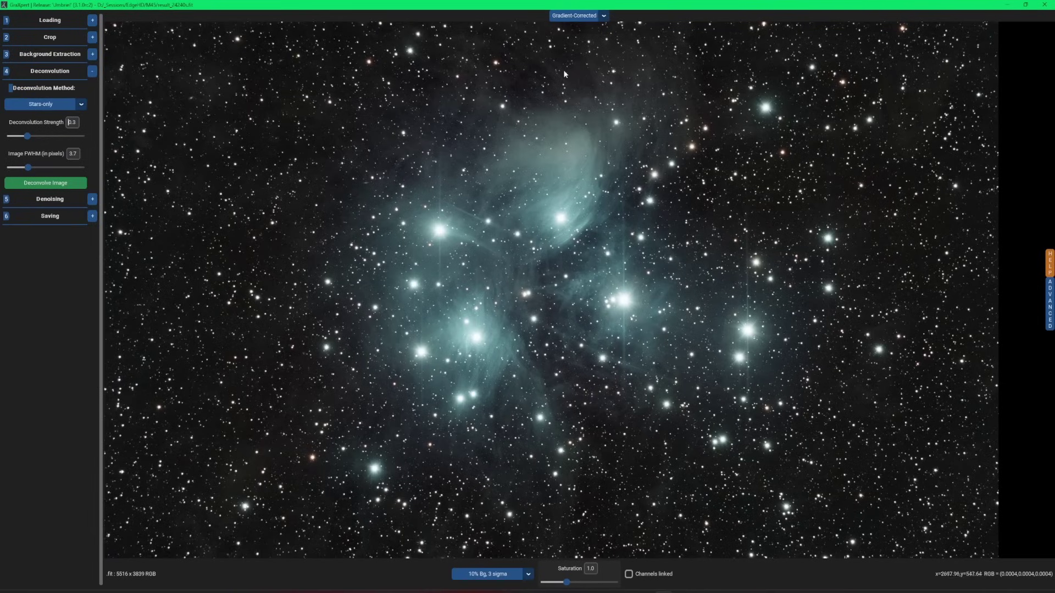
click(35, 185)
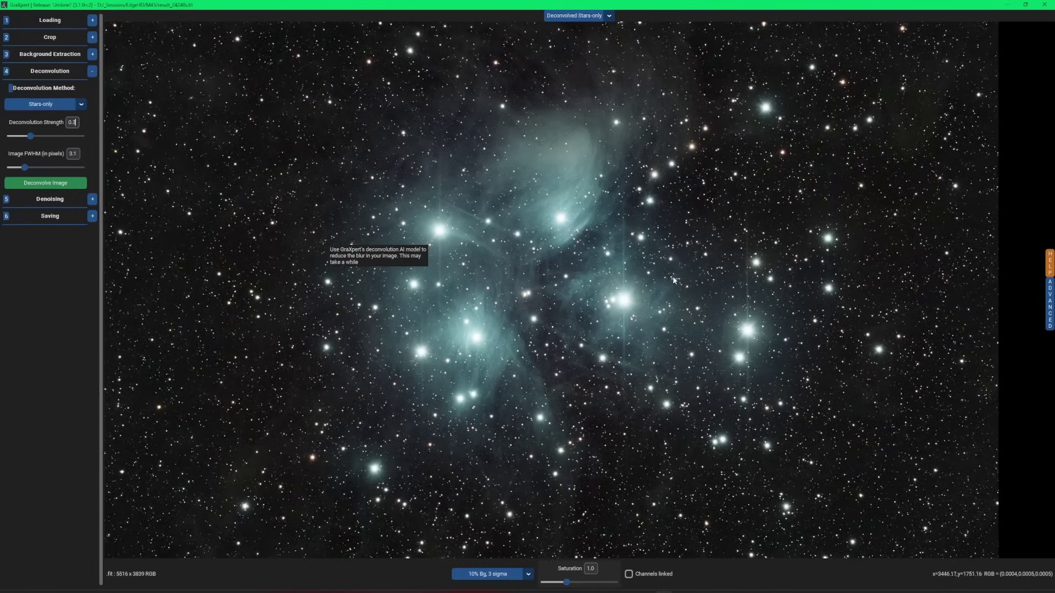
scroll(672, 283, up, 2)
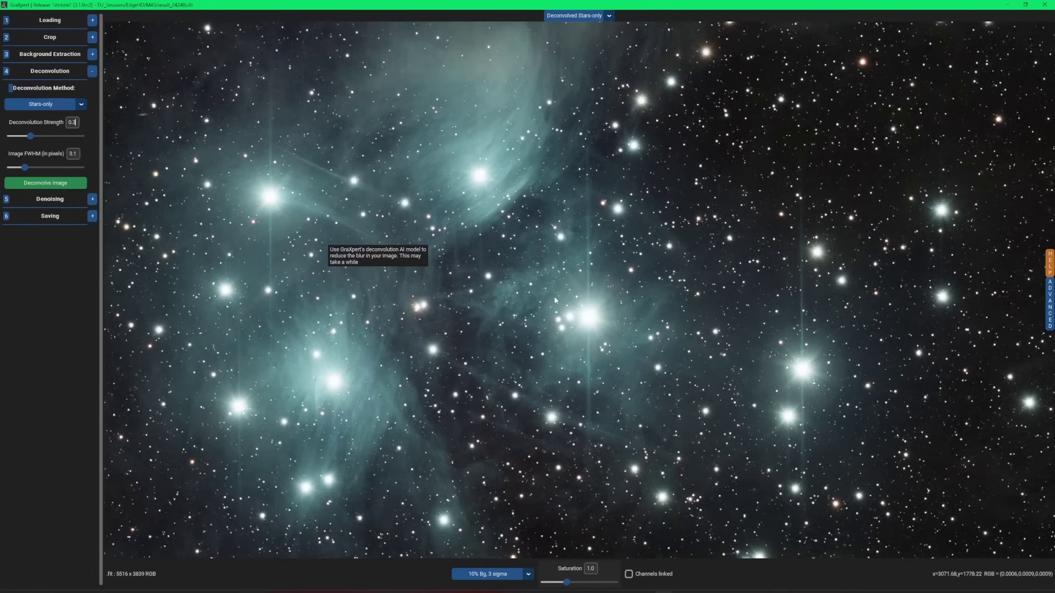
scroll(554, 295, down, 2)
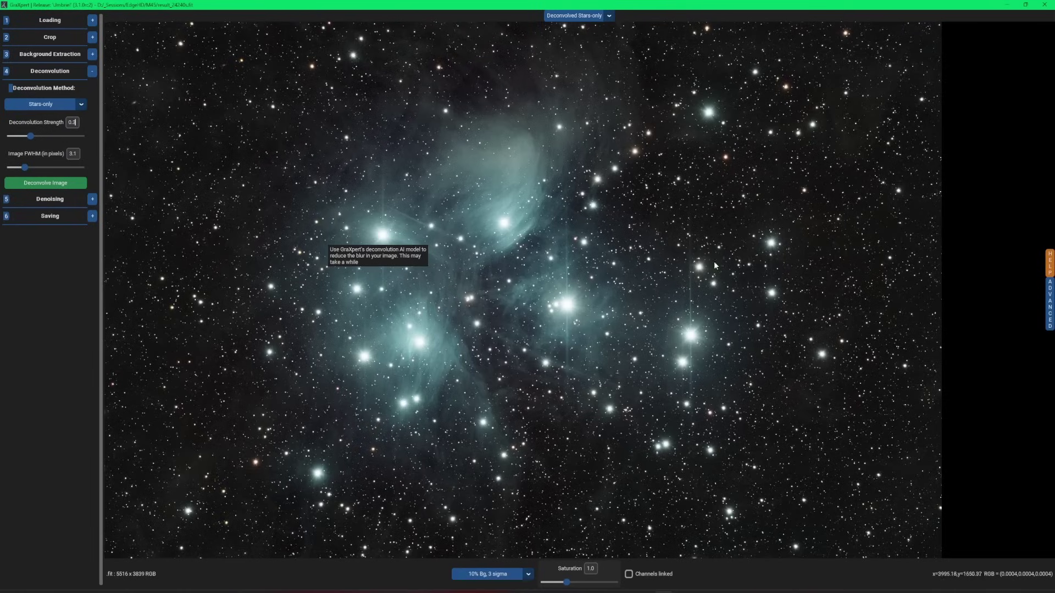
click(574, 15)
click(571, 38)
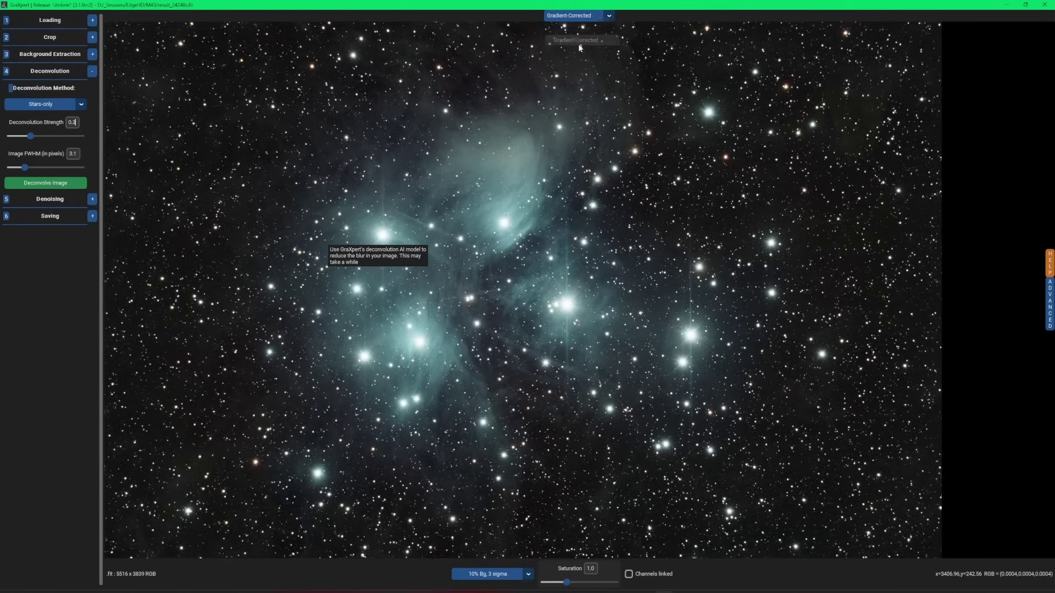
click(604, 16)
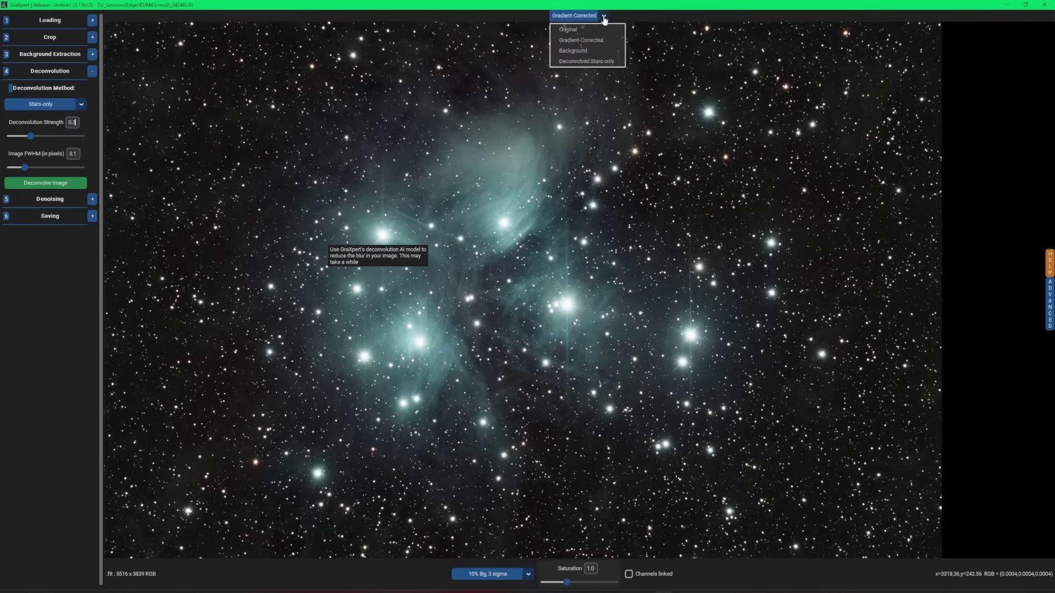
click(604, 62)
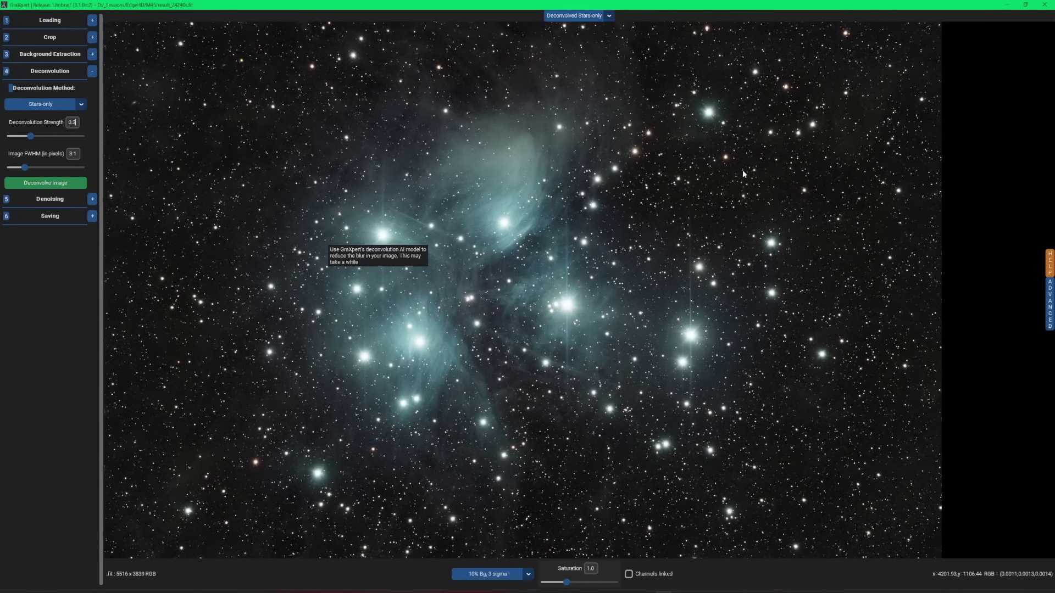
scroll(528, 327, down, 1)
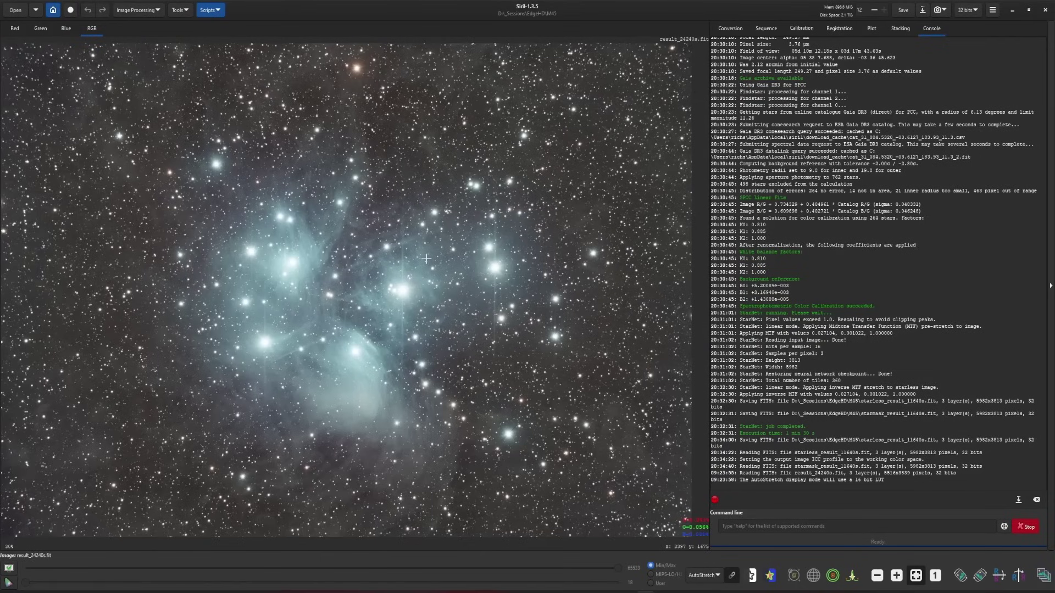
In Siril's GraXpert Interface, switch the Deconvolution mode from Objects to Stellar, then close it.
click(157, 11)
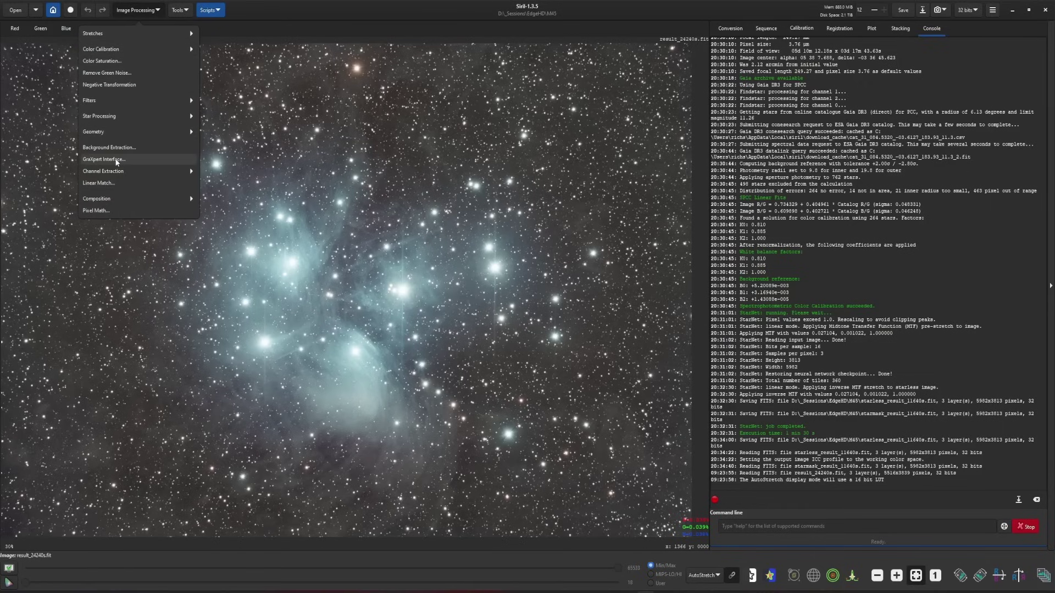
click(104, 159)
drag(588, 195, 553, 158)
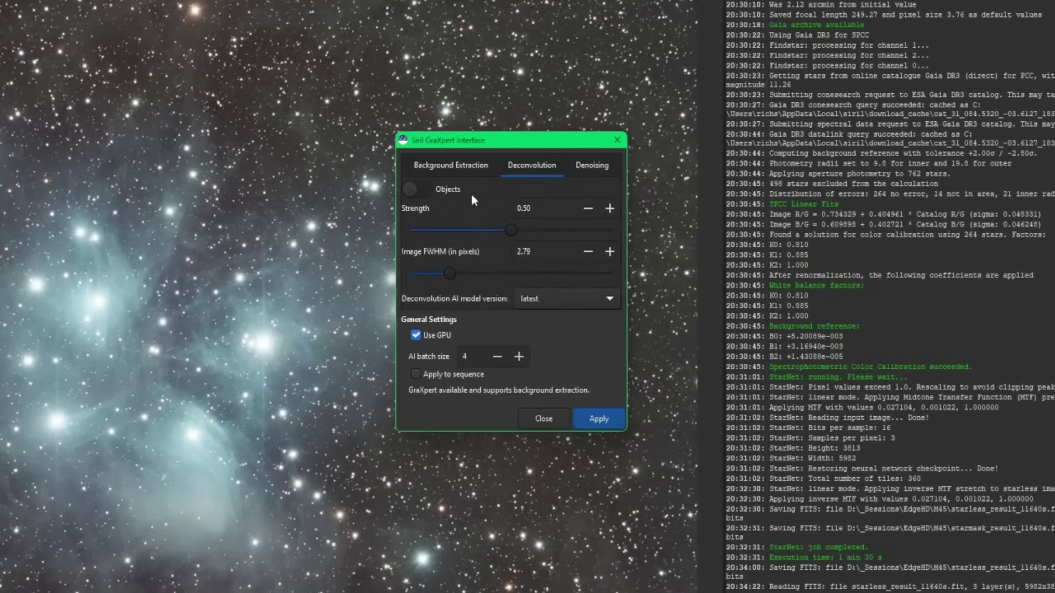
click(412, 195)
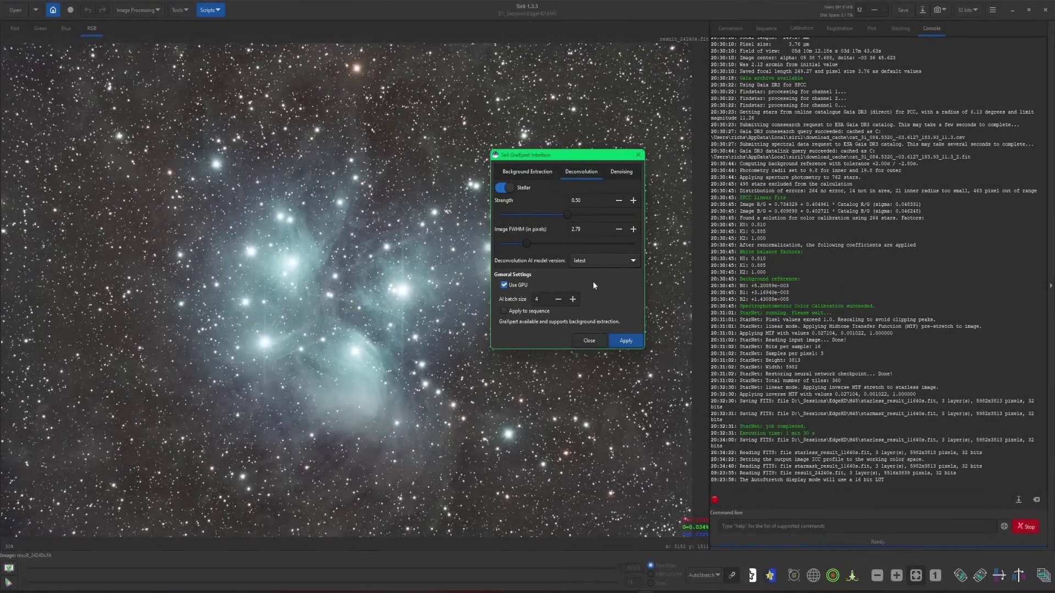
click(599, 342)
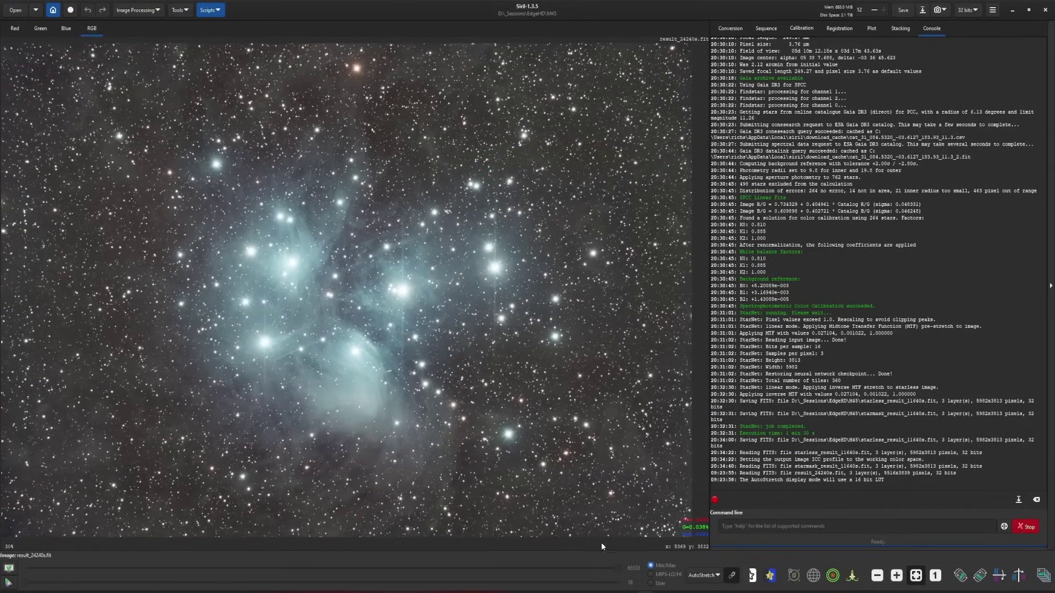